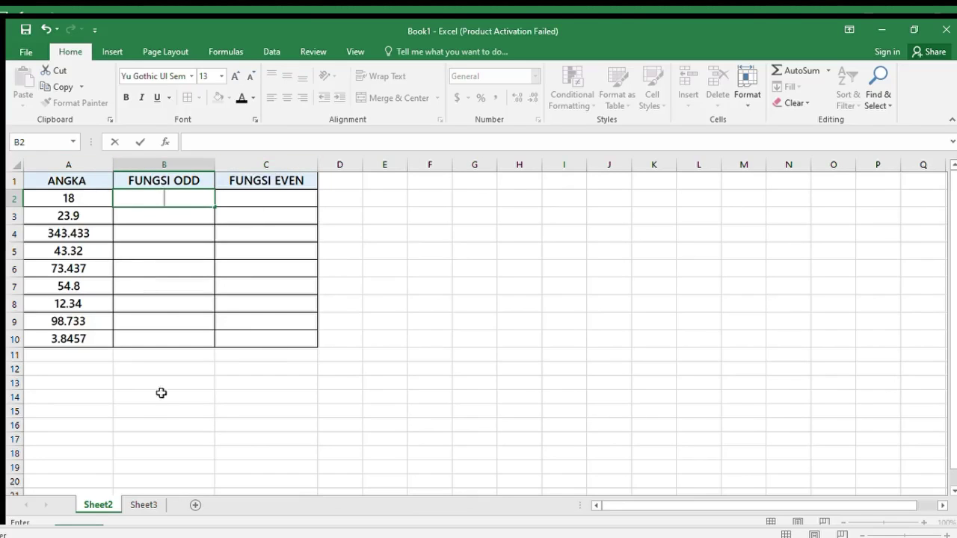
Enter =ODD(A2) in B2 under FUNGSI ODD on Sheet2
{"action": "left_click", "coordinate": [145, 505]}
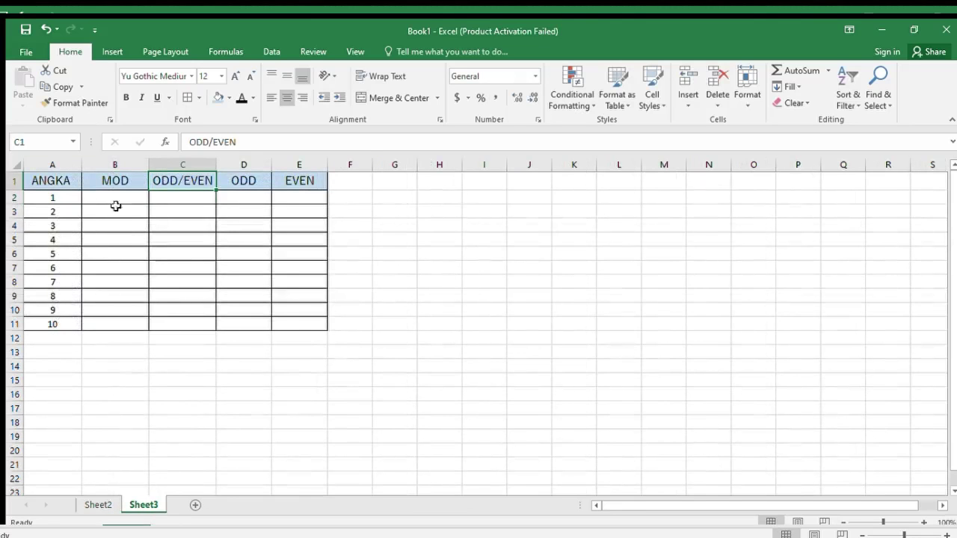
{"action": "left_click", "coordinate": [98, 504]}
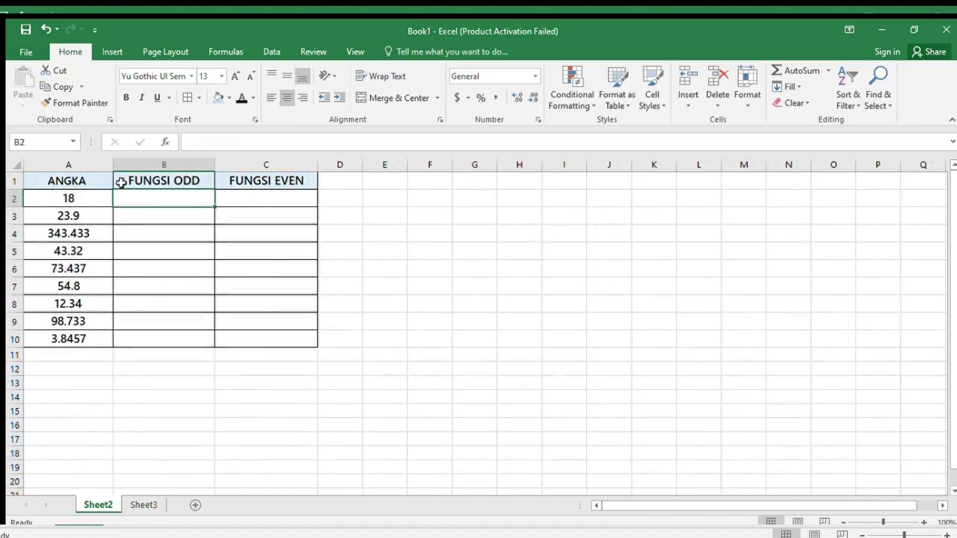
{"action": "left_click", "coordinate": [160, 178]}
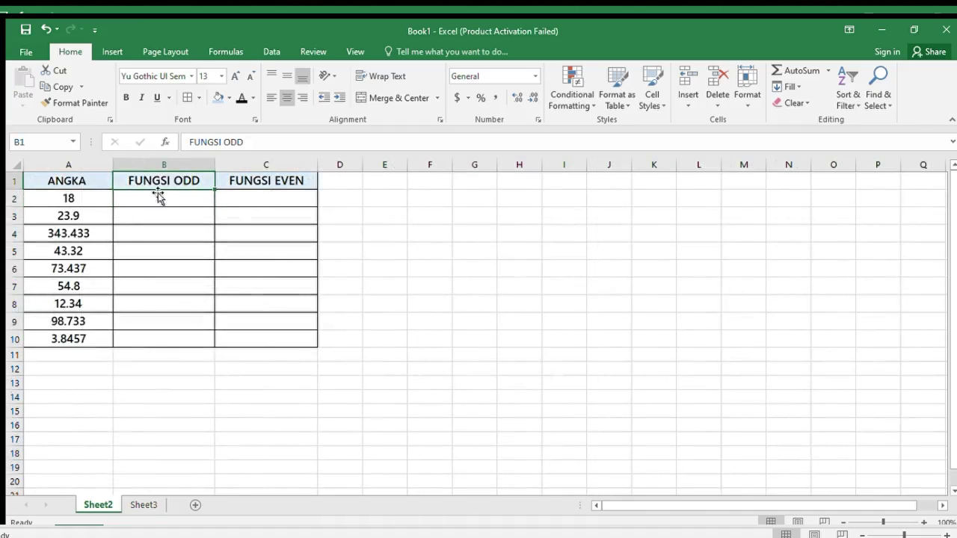
{"action": "left_click", "coordinate": [153, 204]}
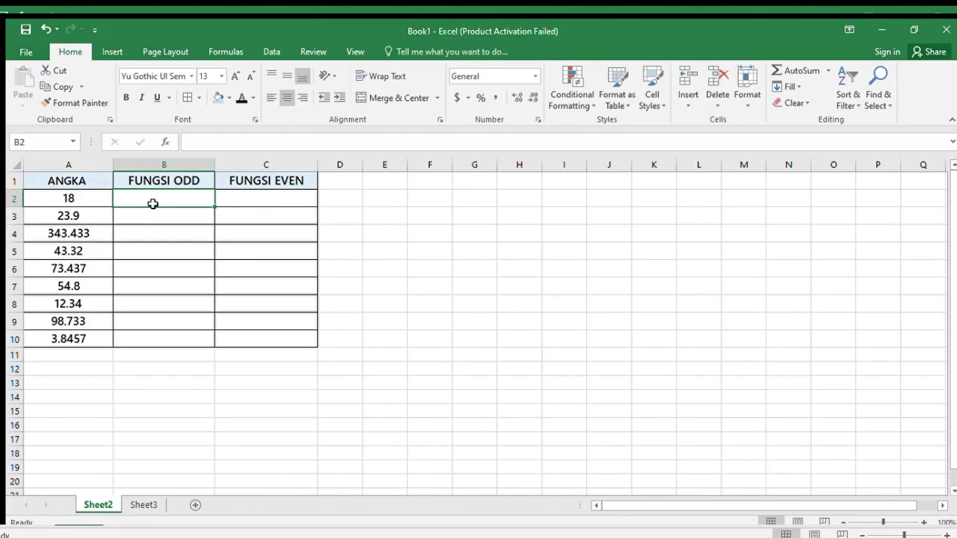
{"action": "type", "text": "="}
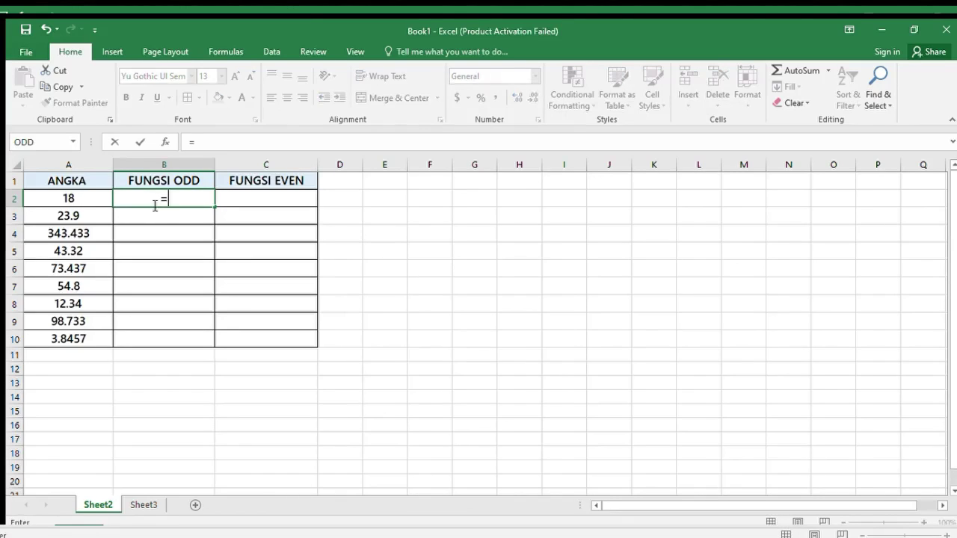
{"action": "type", "text": "ODD"}
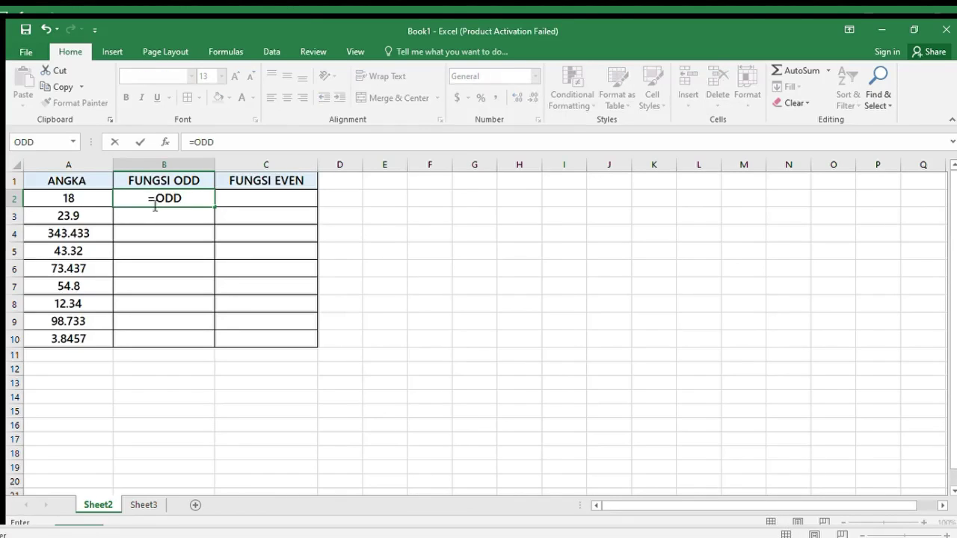
{"action": "type", "text": "("}
{"action": "left_click", "coordinate": [85, 197]}
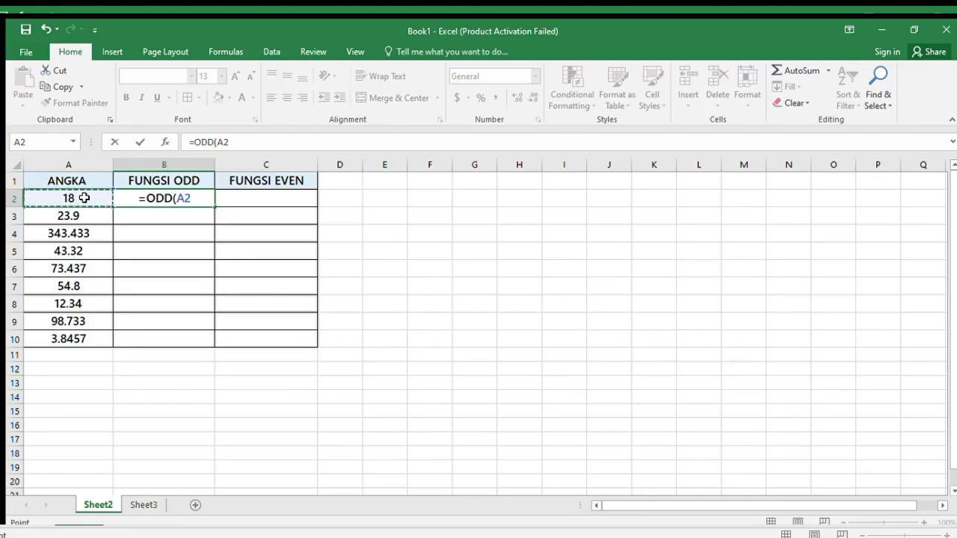
{"action": "type", "text": ")"}
{"action": "key", "text": "Return"}
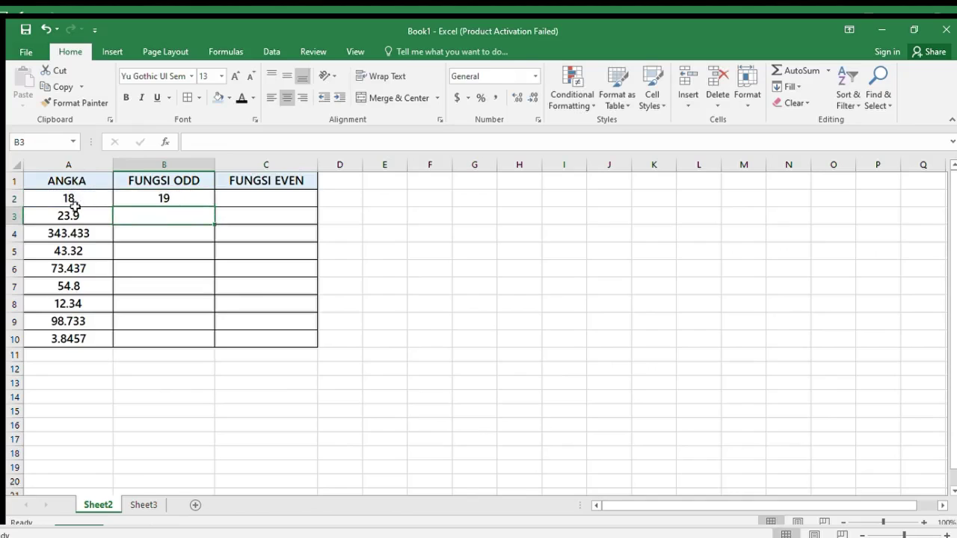
Copy the ODD formula down through B10, giving results from 19 down to 5
{"action": "left_click", "coordinate": [170, 200]}
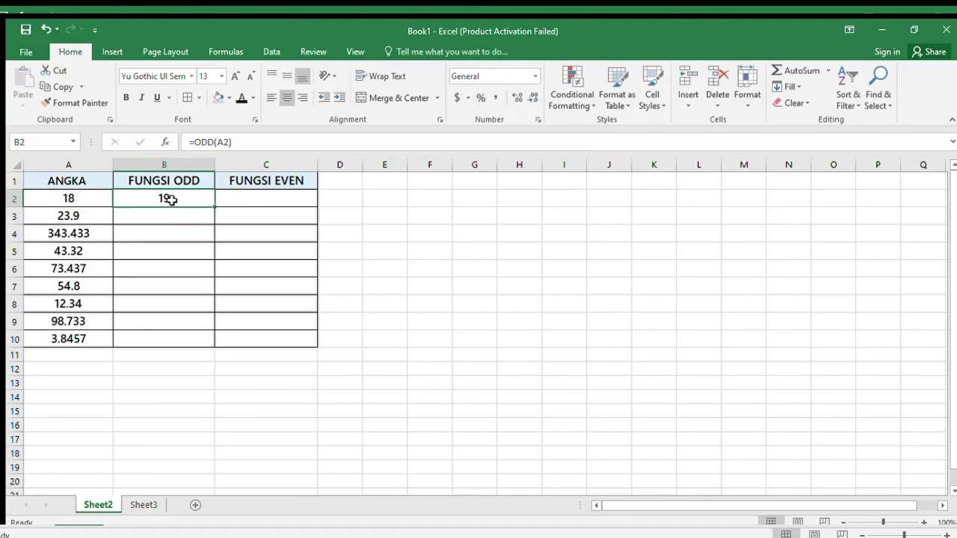
{"action": "left_click", "coordinate": [88, 217]}
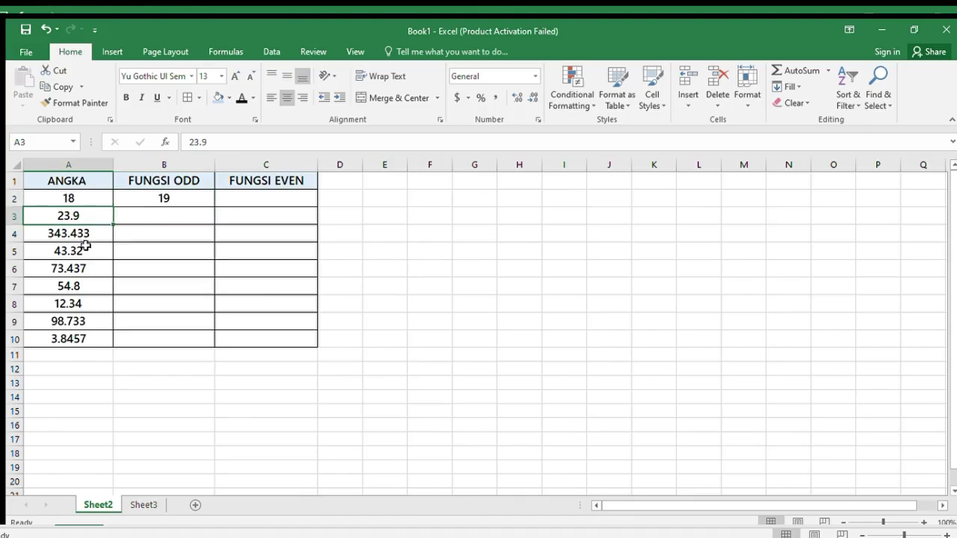
{"action": "left_click", "coordinate": [159, 203]}
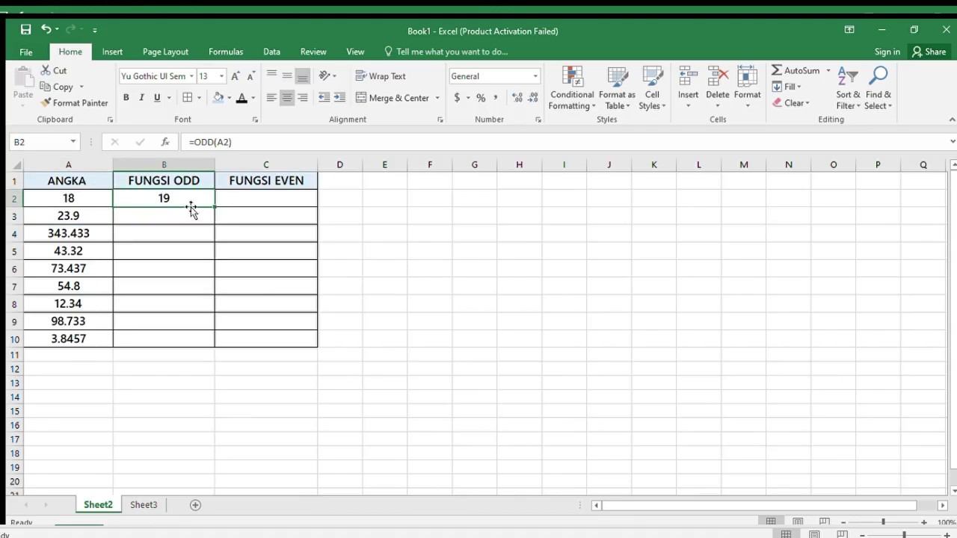
{"action": "left_click_drag", "start_coordinate": [214, 207], "coordinate": [214, 343]}
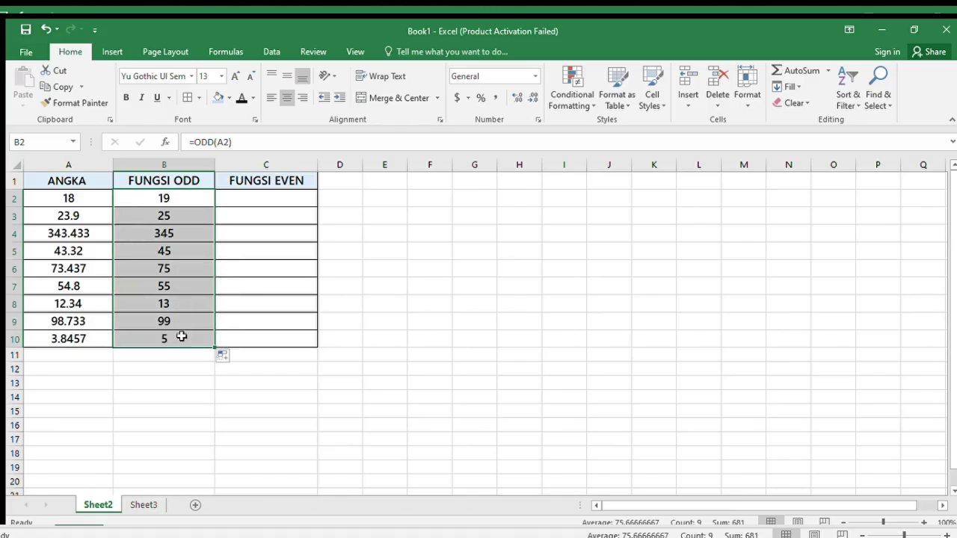
Enter =EVEN(A2) in C2 under FUNGSI EVEN
{"action": "left_click", "coordinate": [268, 198]}
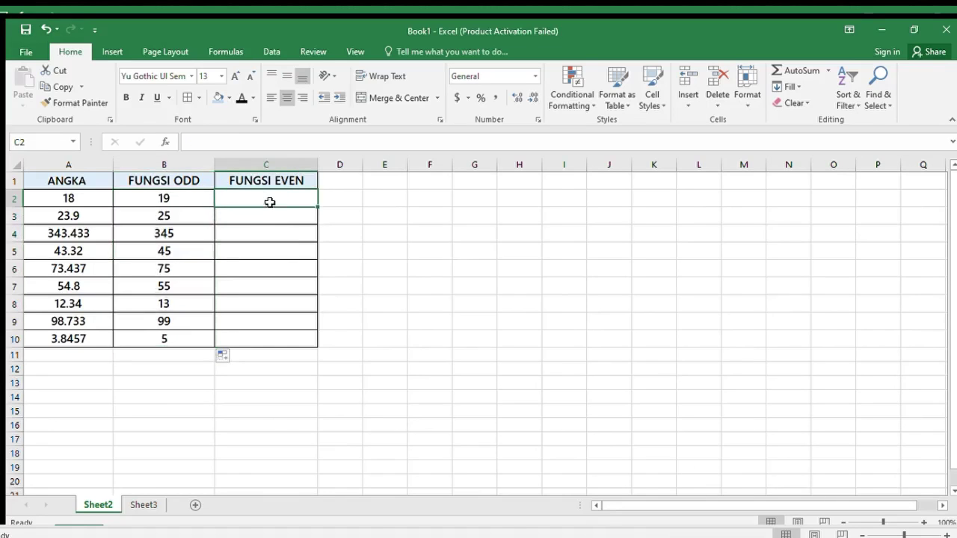
{"action": "left_click", "coordinate": [264, 183]}
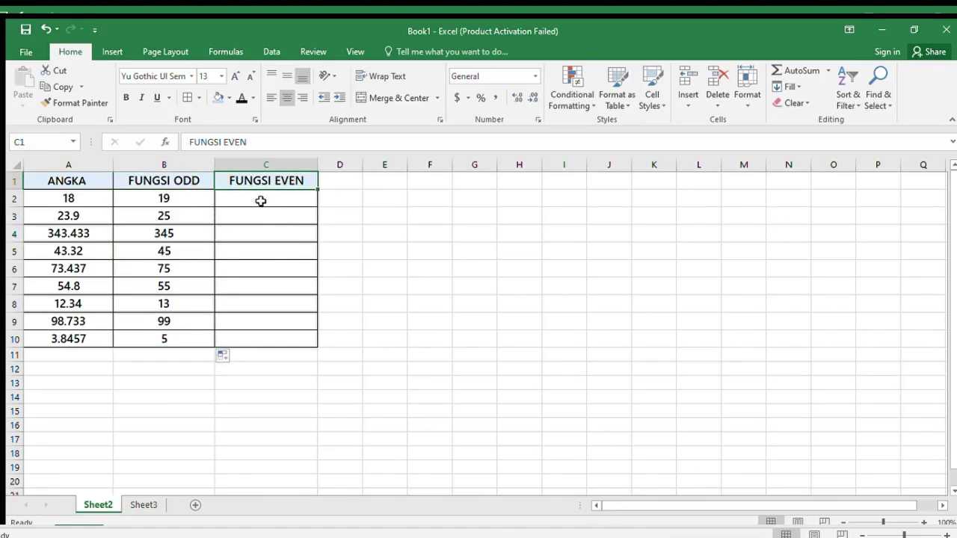
{"action": "left_click", "coordinate": [261, 201]}
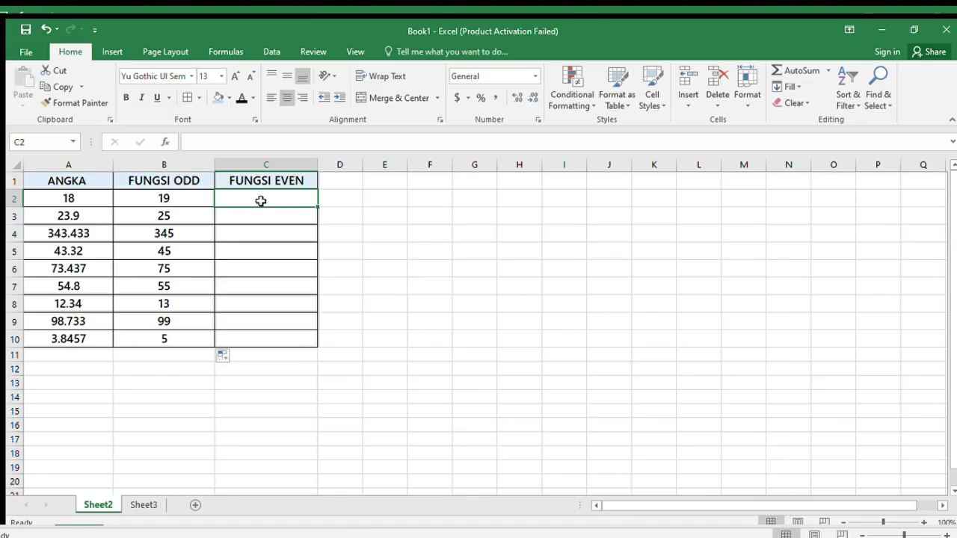
{"action": "type", "text": "="}
{"action": "type", "text": "EVE"}
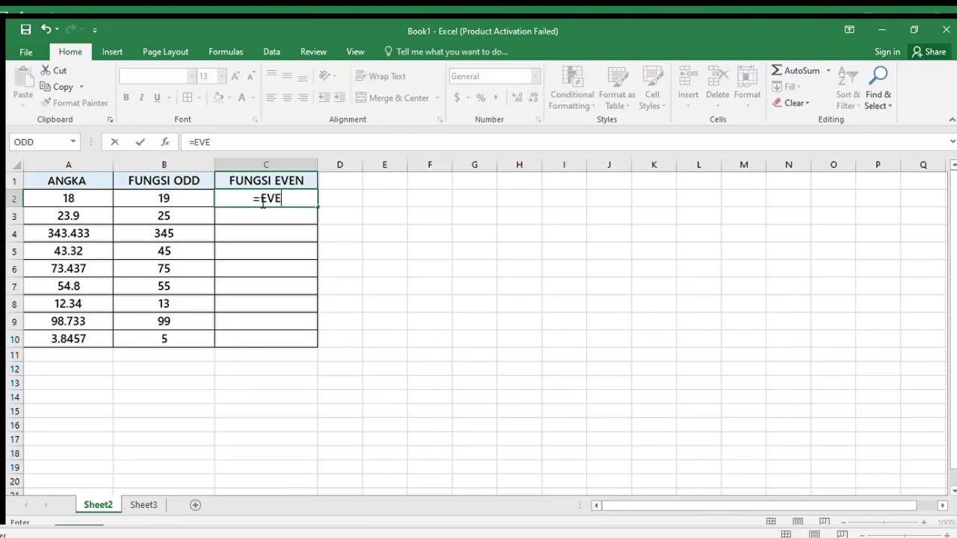
{"action": "type", "text": "N"}
{"action": "type", "text": "("}
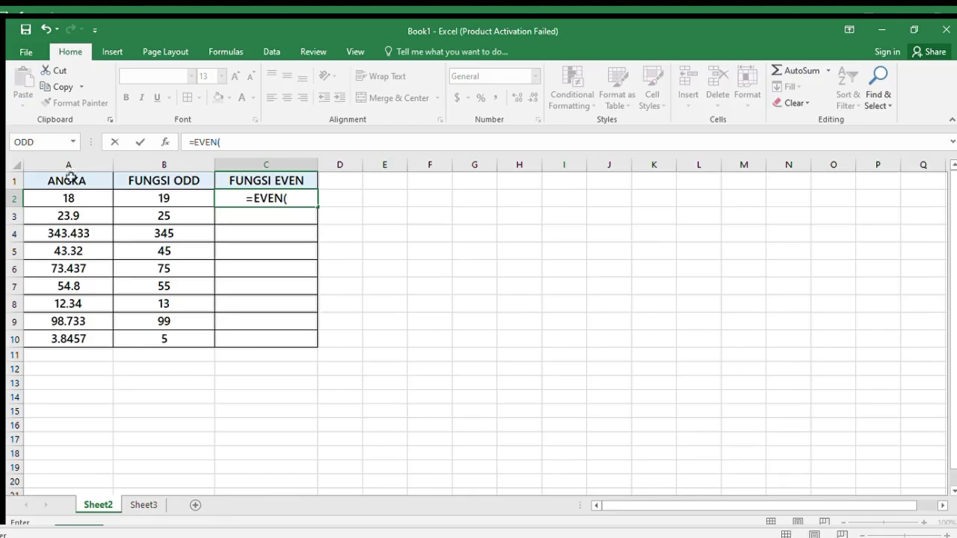
{"action": "left_click", "coordinate": [67, 198]}
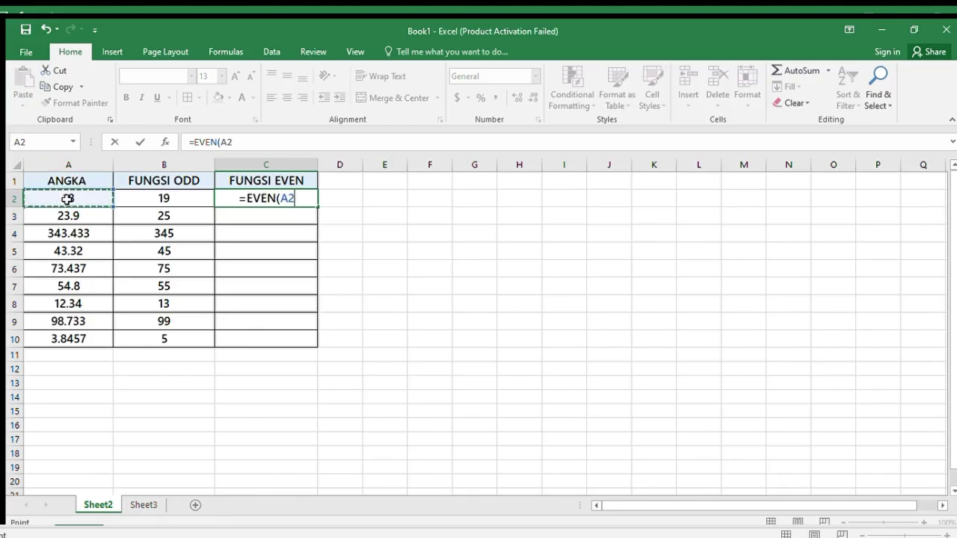
{"action": "type", "text": ")"}
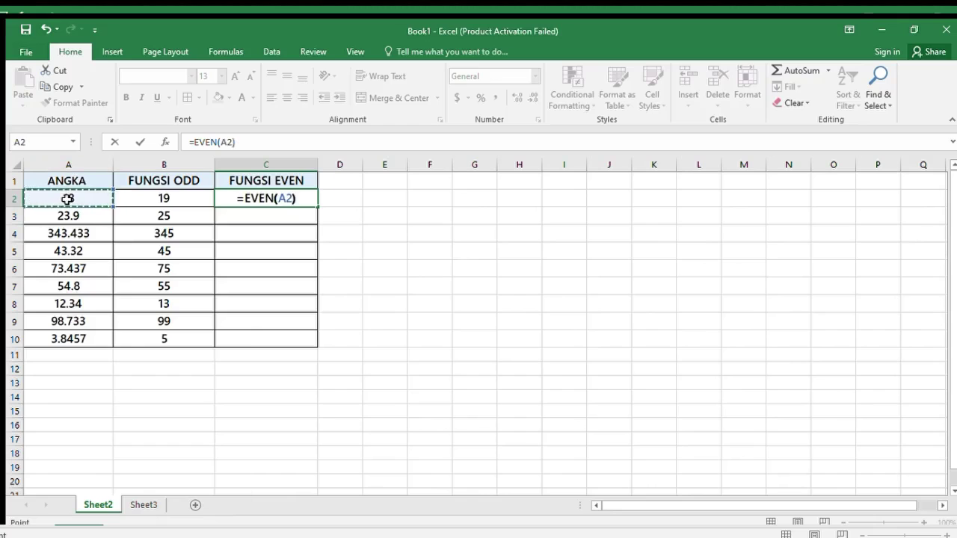
{"action": "key", "text": "Return"}
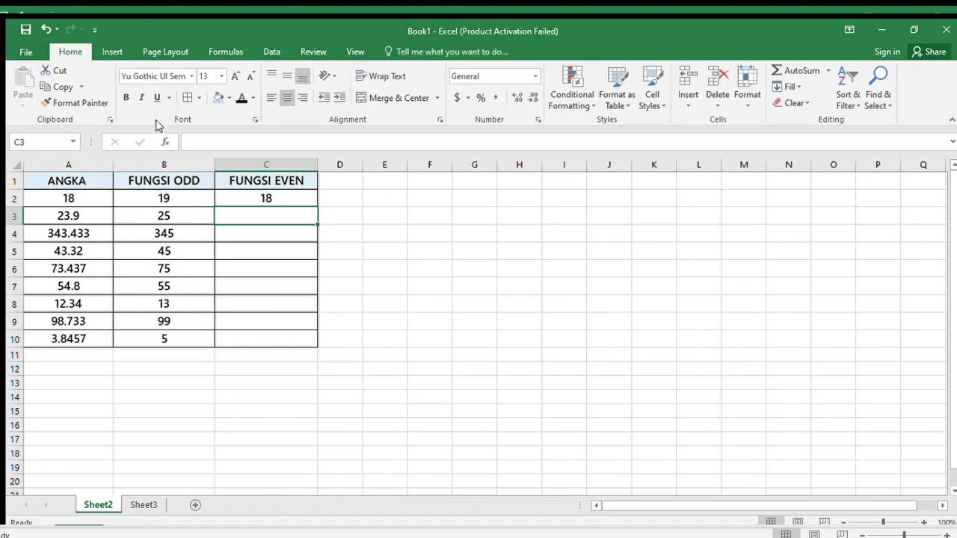
Copy the EVEN formula down through C10, giving results 18 through 4
{"action": "left_click", "coordinate": [258, 199]}
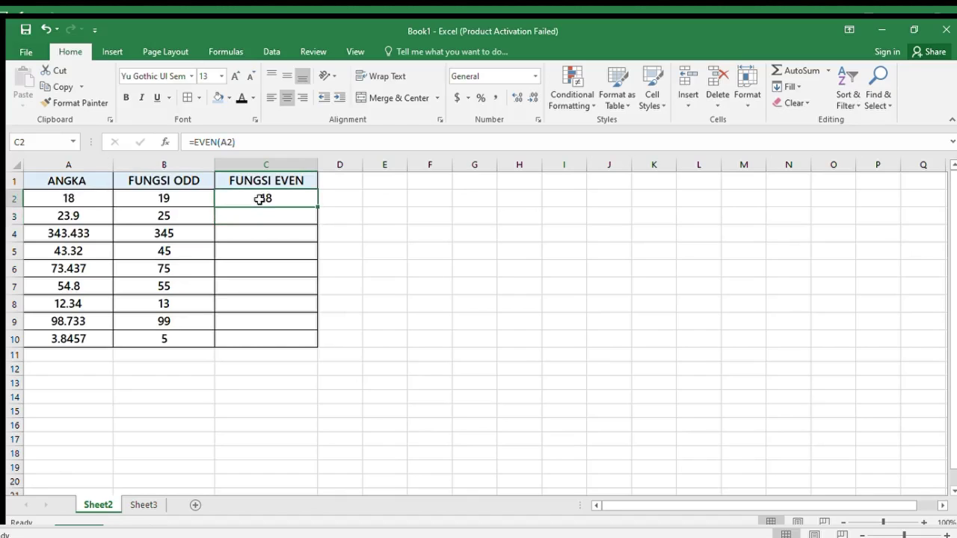
{"action": "mouse_move", "coordinate": [65, 216]}
{"action": "left_mouse_down"}
{"action": "mouse_move", "coordinate": [68, 252]}
{"action": "mouse_move", "coordinate": [71, 215]}
{"action": "left_mouse_up"}
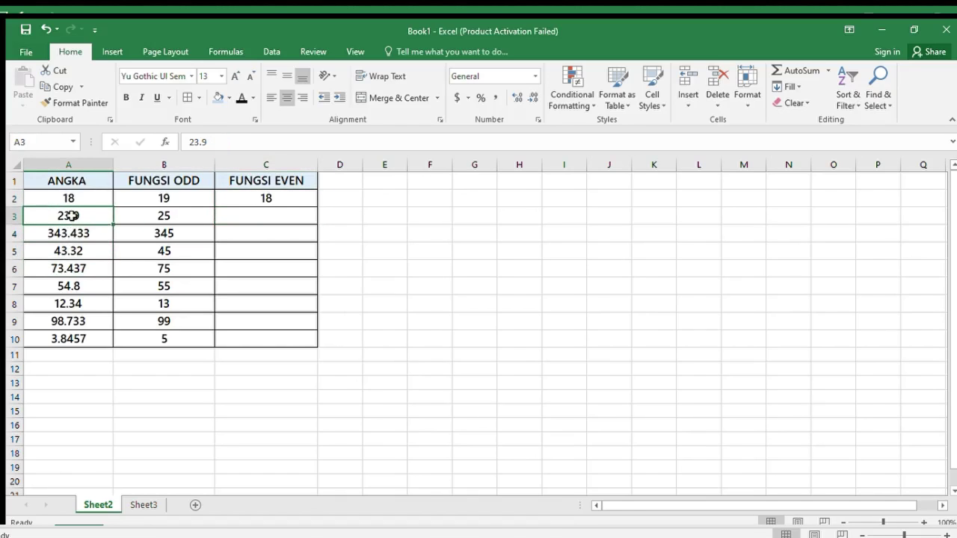
{"action": "left_click", "coordinate": [262, 198]}
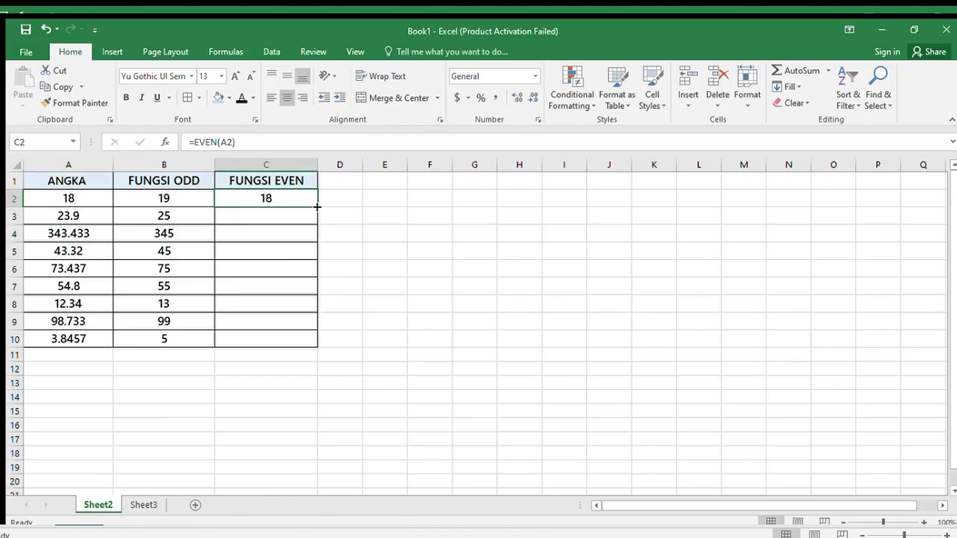
{"action": "left_click_drag", "start_coordinate": [317, 207], "coordinate": [311, 339]}
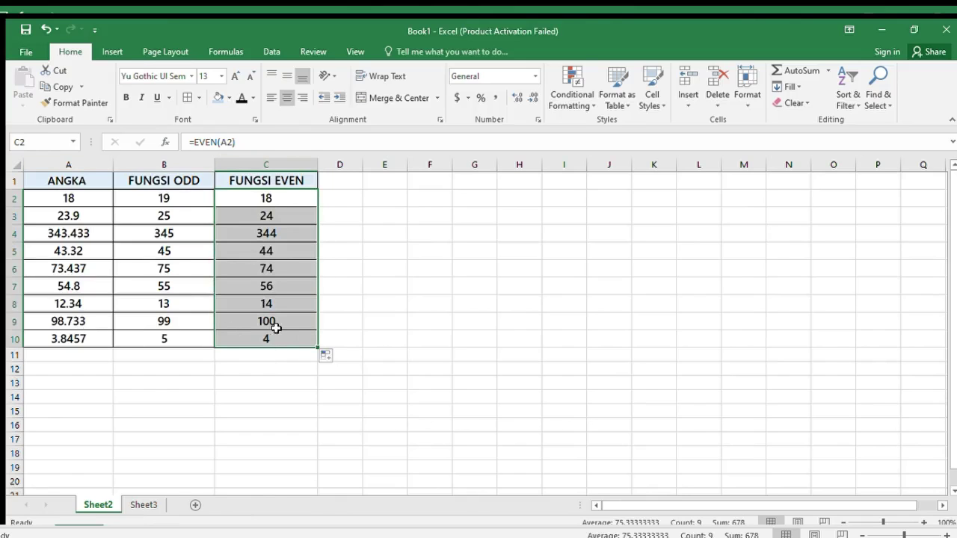
{"action": "left_click", "coordinate": [343, 317]}
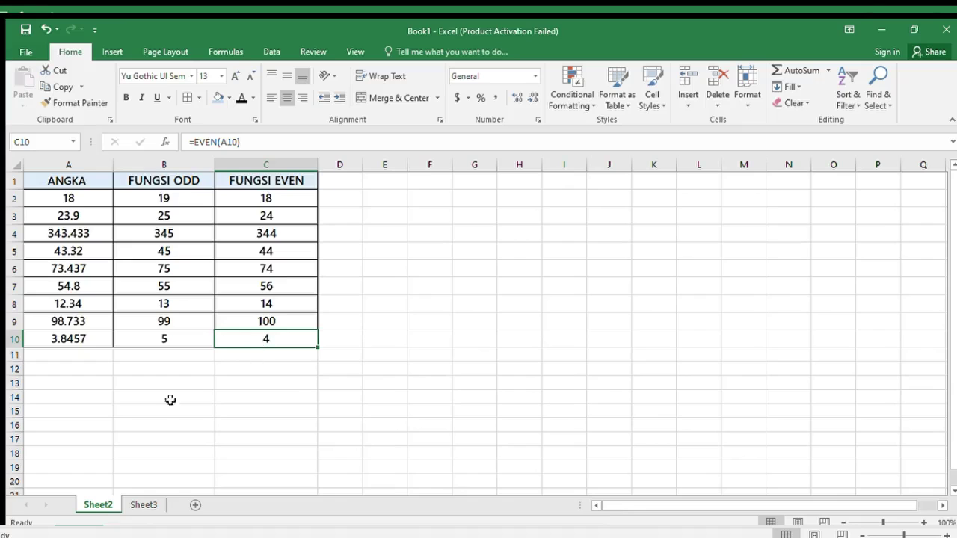
Switch to Sheet3 and select B2, the first cell under MOD
{"action": "left_click", "coordinate": [144, 507]}
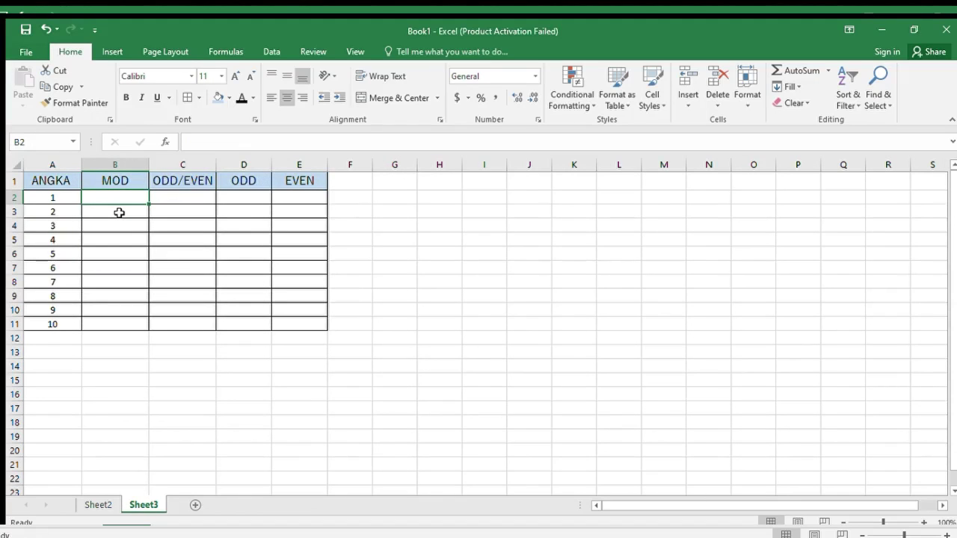
{"action": "left_click", "coordinate": [115, 181]}
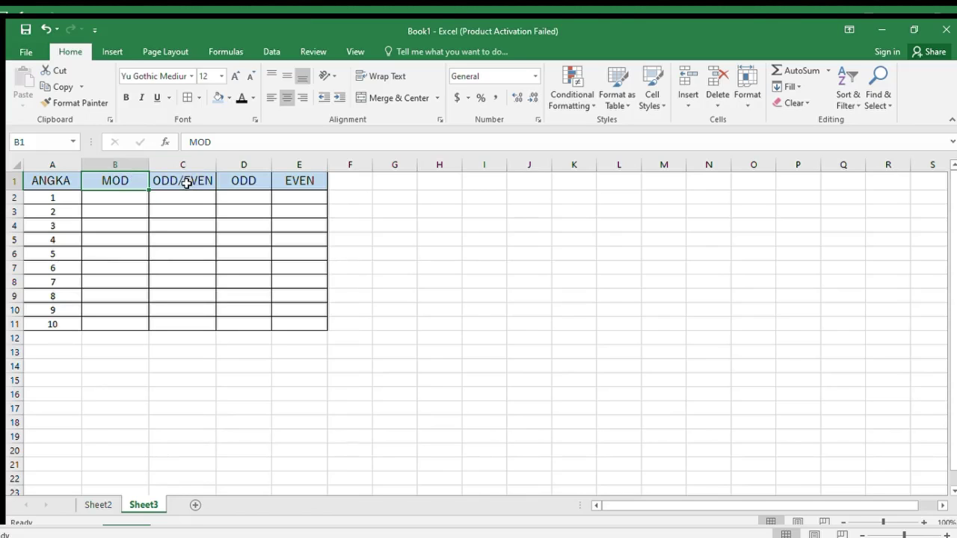
{"action": "left_click", "coordinate": [186, 183]}
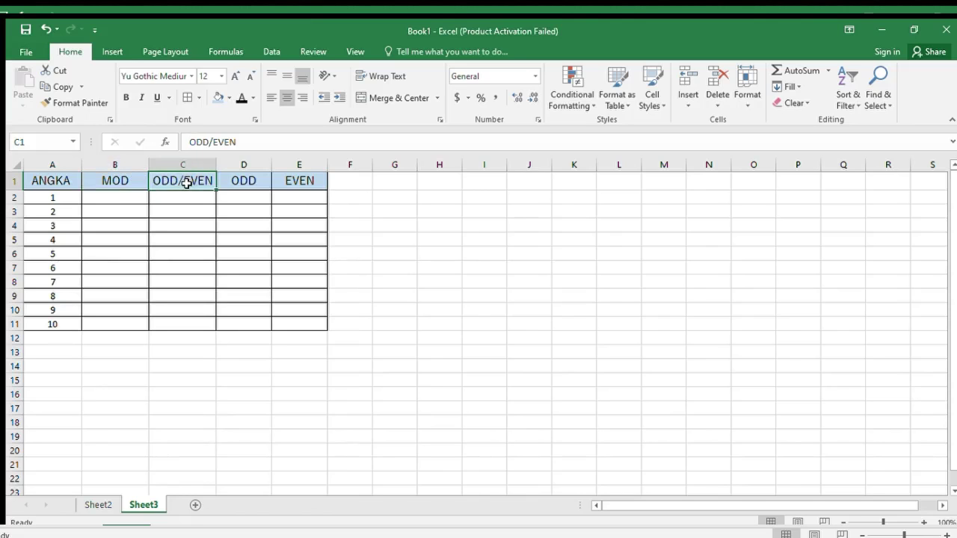
{"action": "left_click", "coordinate": [122, 196]}
{"action": "left_click", "coordinate": [118, 181]}
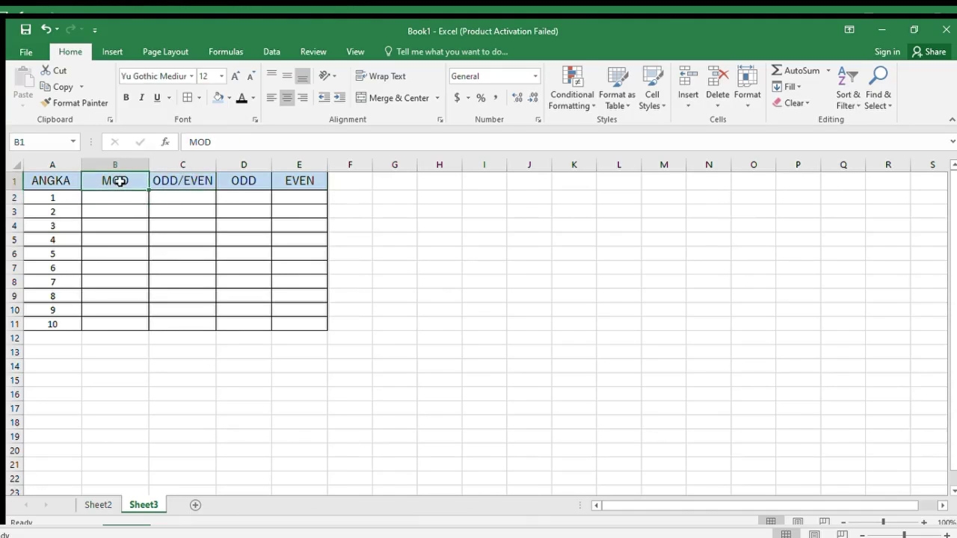
{"action": "left_click", "coordinate": [110, 208]}
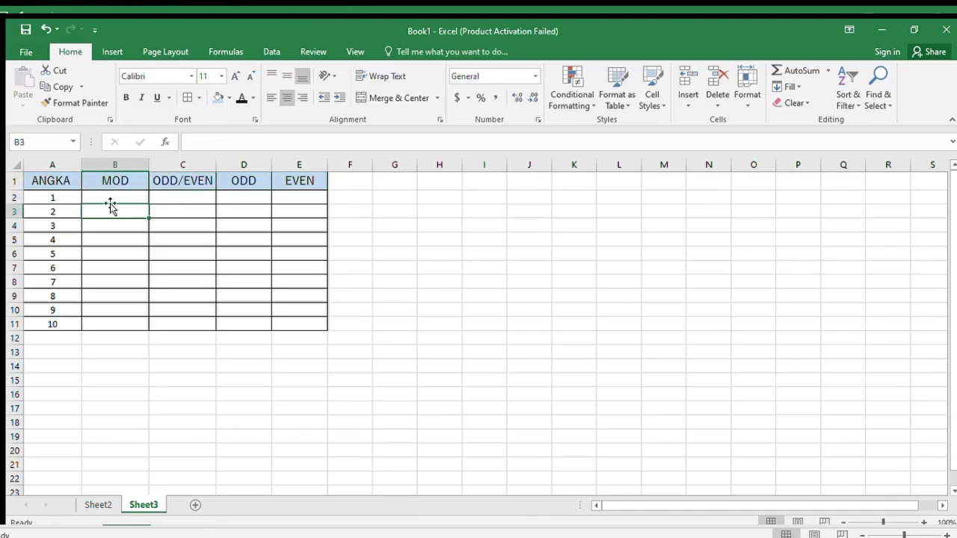
{"action": "left_click", "coordinate": [108, 195]}
Enter =MOD(A2,2) in B2
{"action": "type", "text": "="}
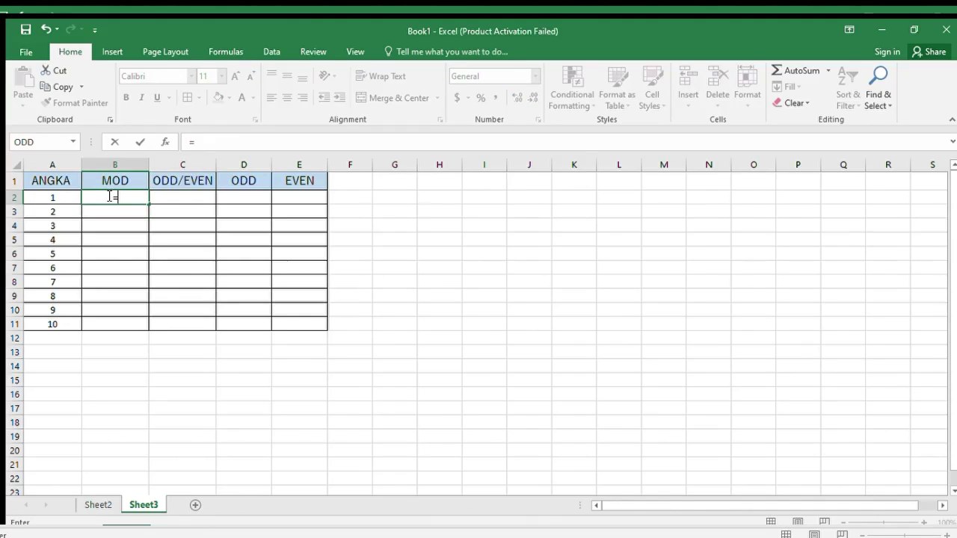
{"action": "type", "text": "MOD"}
{"action": "type", "text": "("}
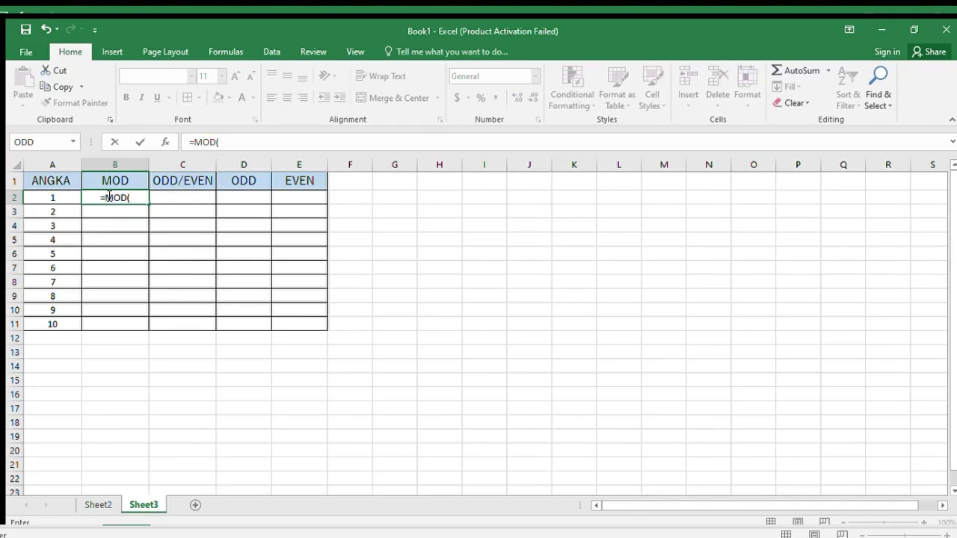
{"action": "left_click", "coordinate": [65, 195]}
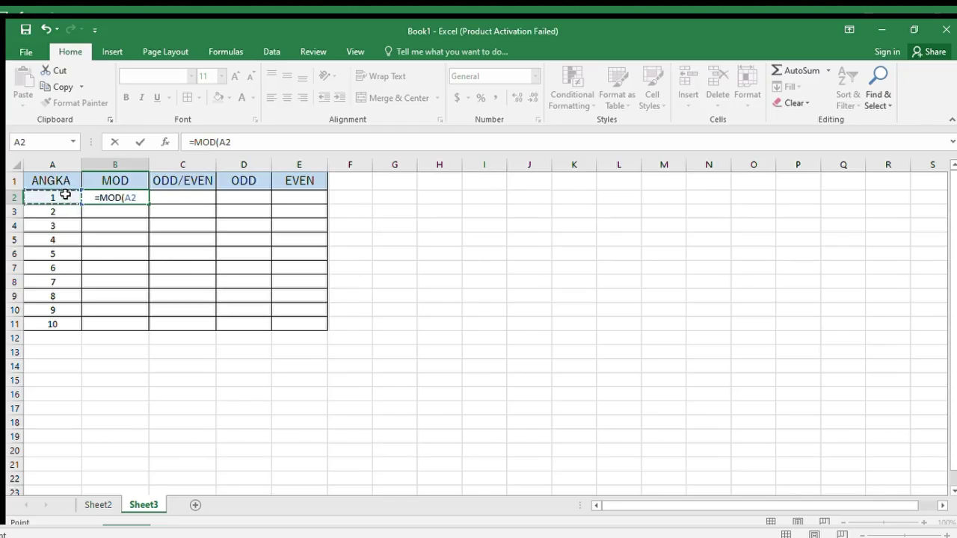
{"action": "type", "text": ",2"}
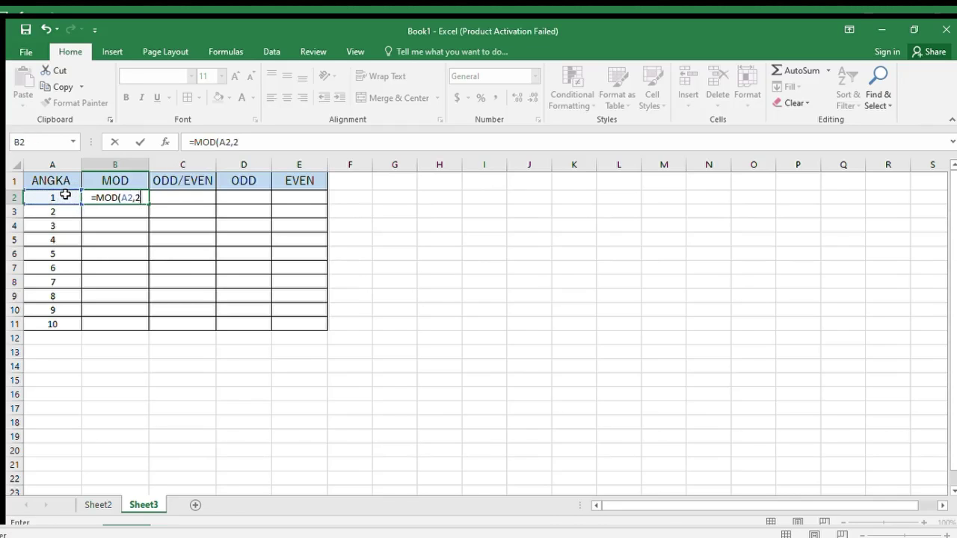
{"action": "type", "text": ")"}
{"action": "key", "text": "Return"}
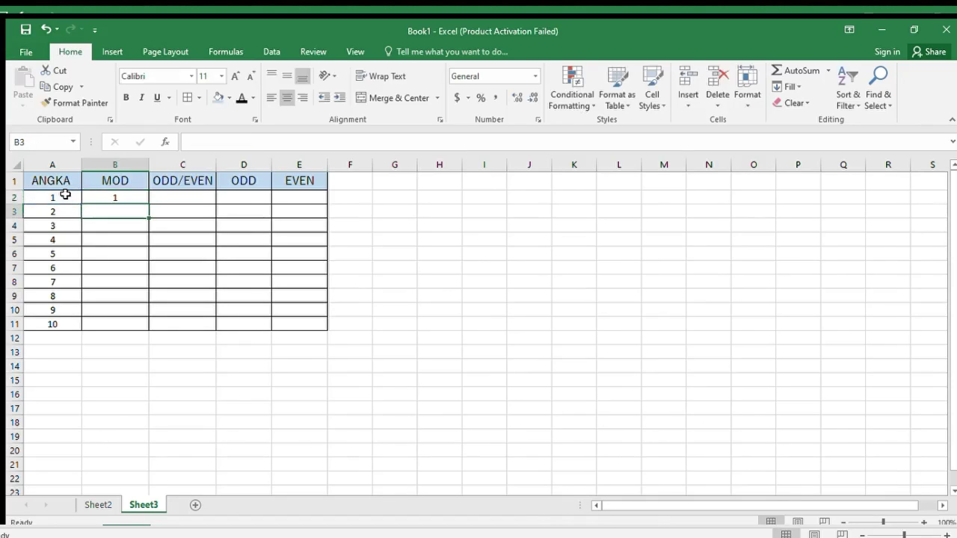
Copy the MOD formula down to B11, giving alternating 1s and 0s
{"action": "left_click", "coordinate": [66, 195]}
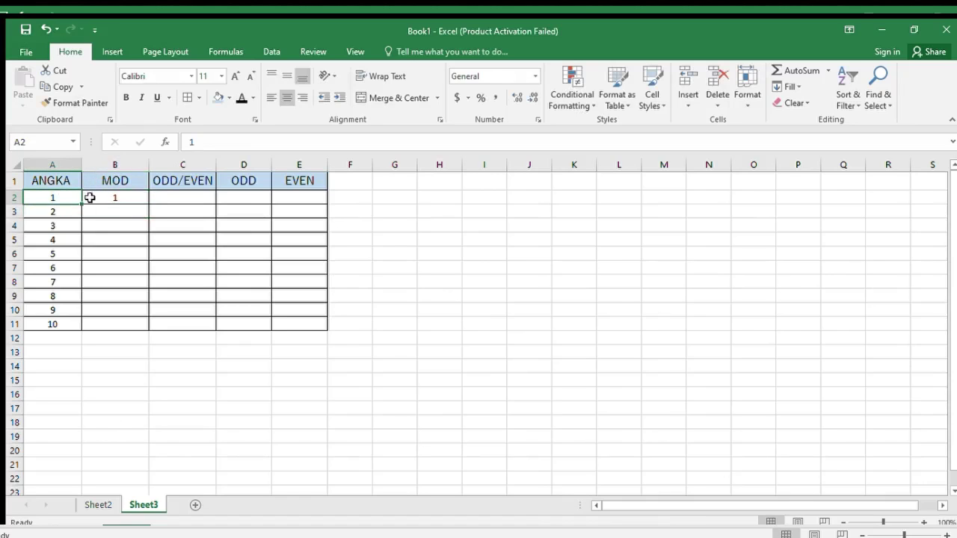
{"action": "left_click", "coordinate": [105, 197]}
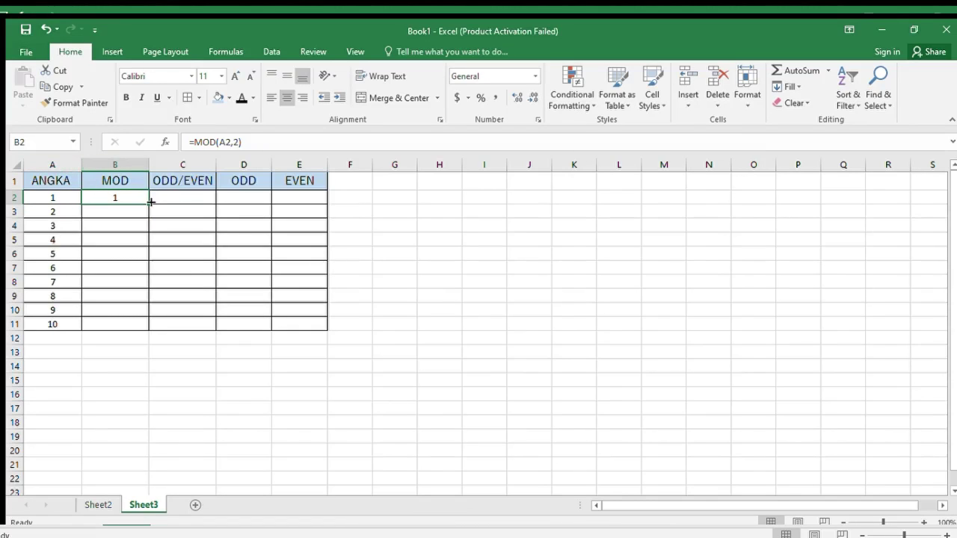
{"action": "left_click_drag", "start_coordinate": [148, 202], "coordinate": [141, 319]}
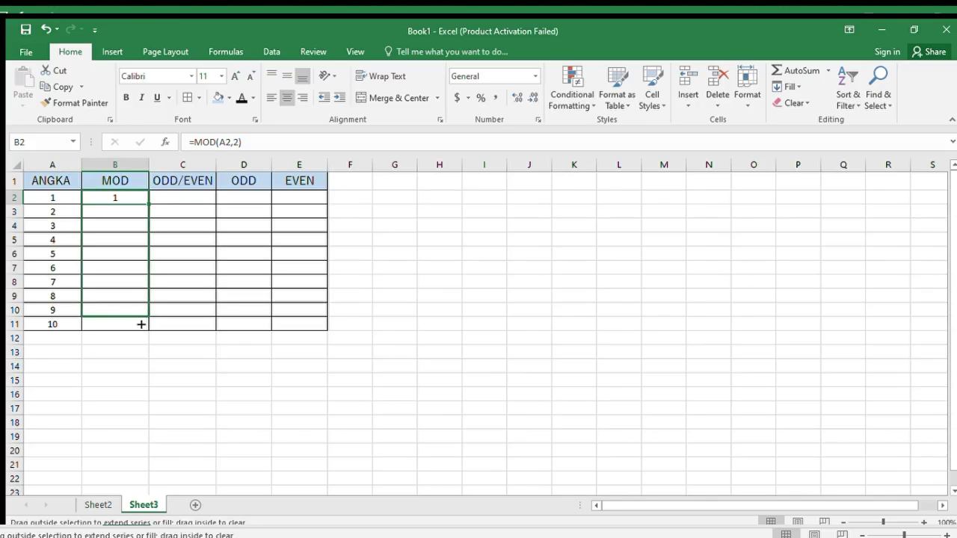
{"action": "left_click_drag", "start_coordinate": [141, 323], "coordinate": [140, 325]}
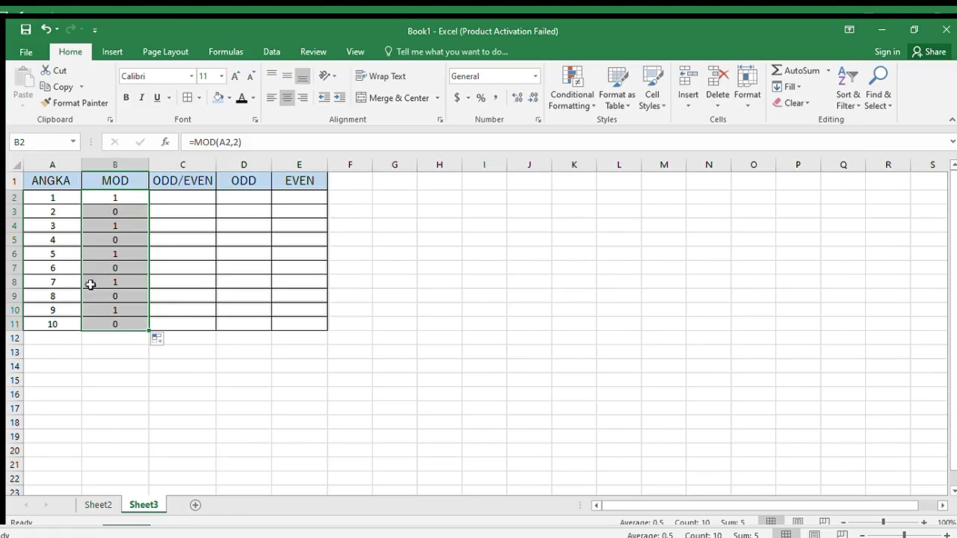
{"action": "left_click", "coordinate": [113, 198]}
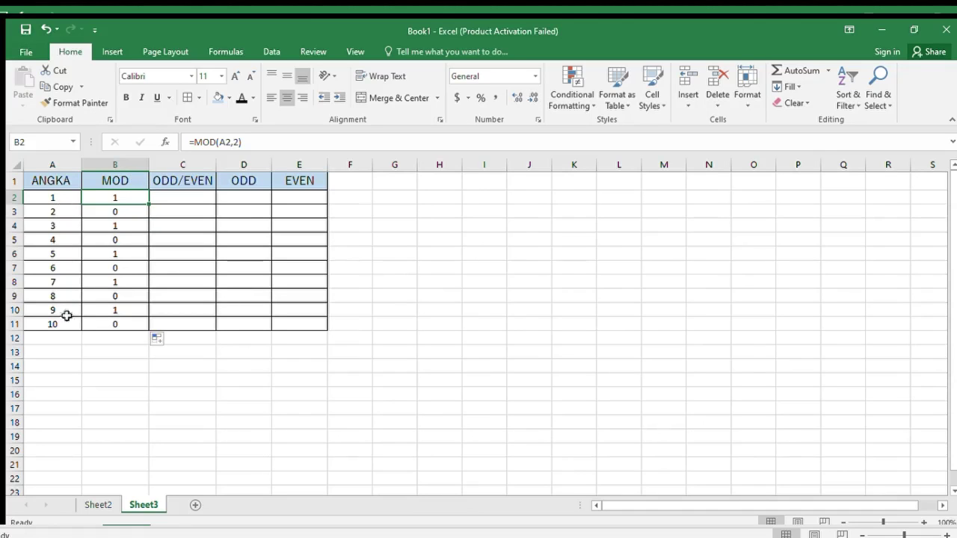
Enter =IF(B2=0,"EVEN","ODD") in C2, which shows ODD for the first number
{"action": "left_click", "coordinate": [168, 183]}
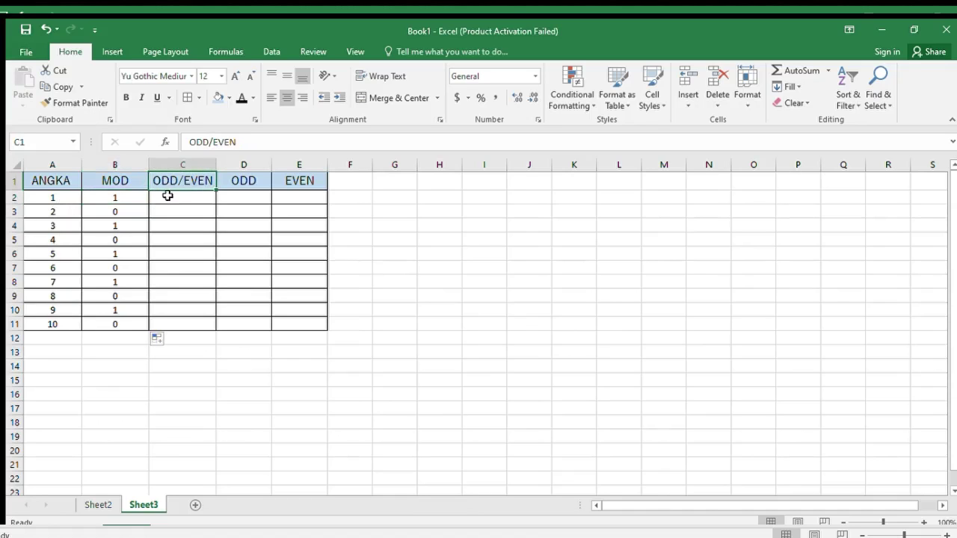
{"action": "left_click", "coordinate": [168, 201]}
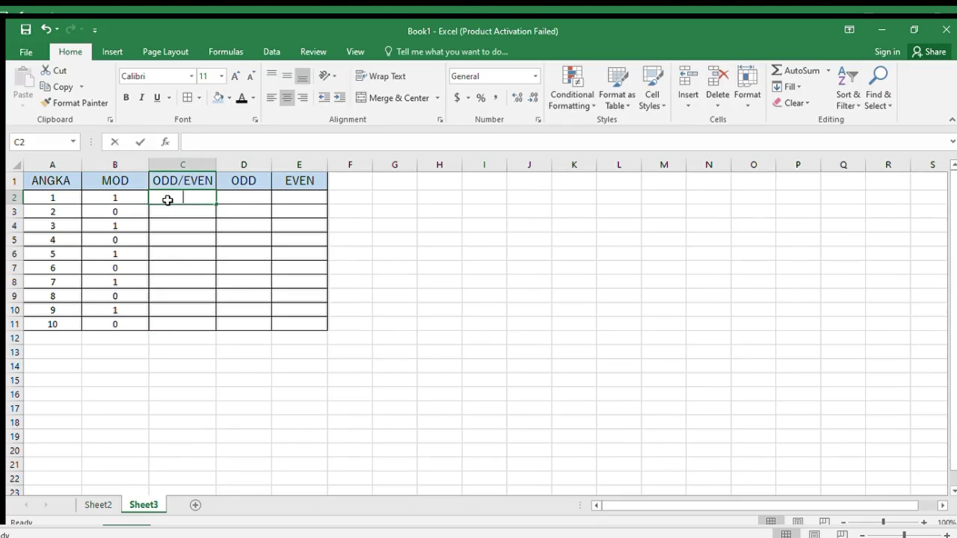
{"action": "type", "text": "=IF("}
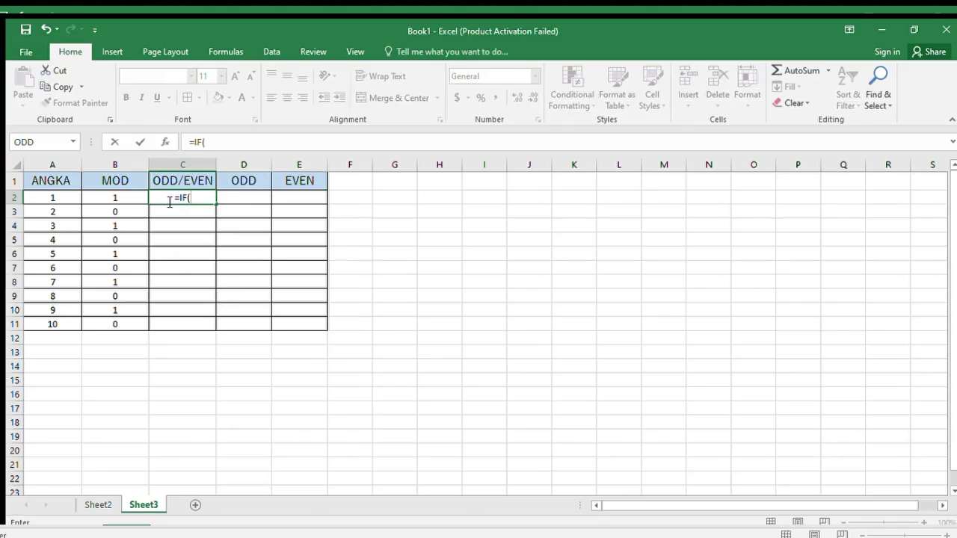
{"action": "left_click", "coordinate": [118, 196]}
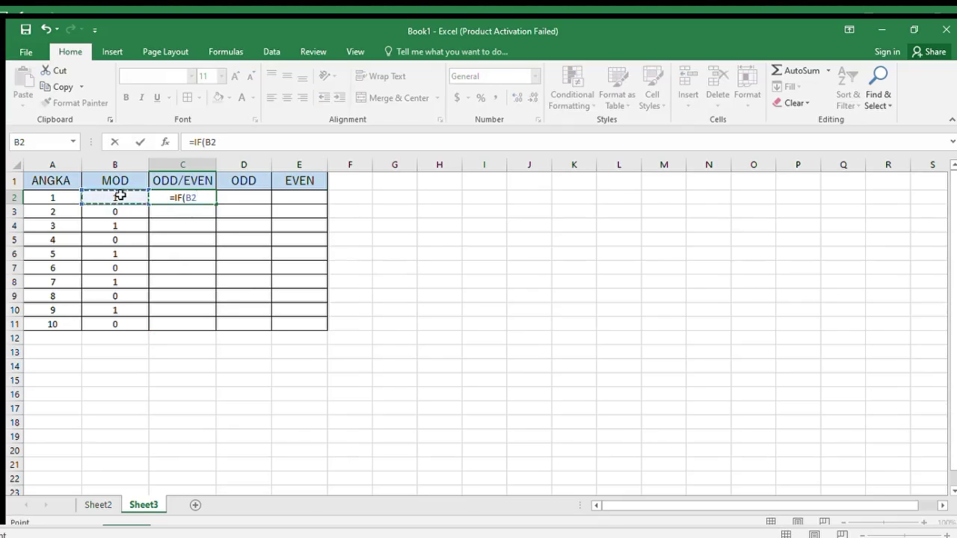
{"action": "type", "text": "=0"}
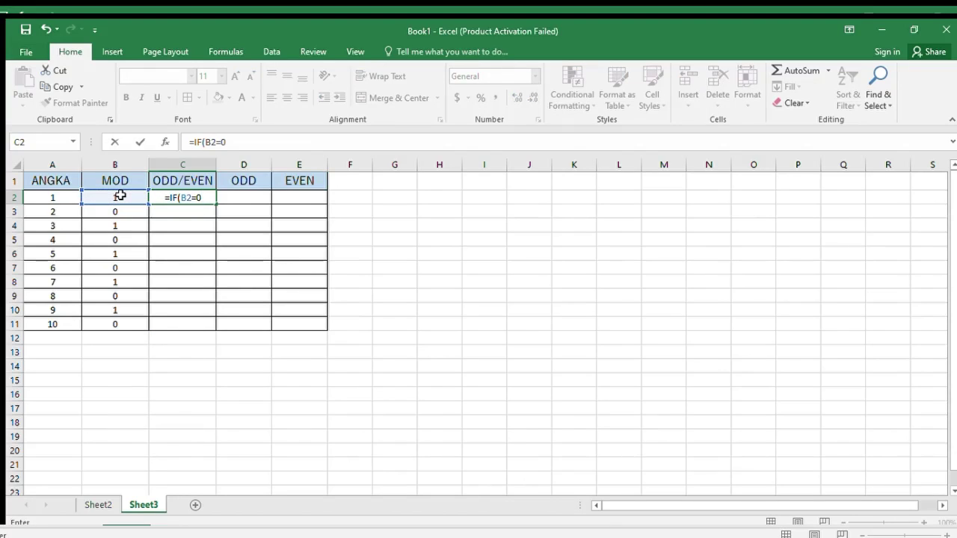
{"action": "type", "text": ","}
{"action": "type", "text": "\"EVE"}
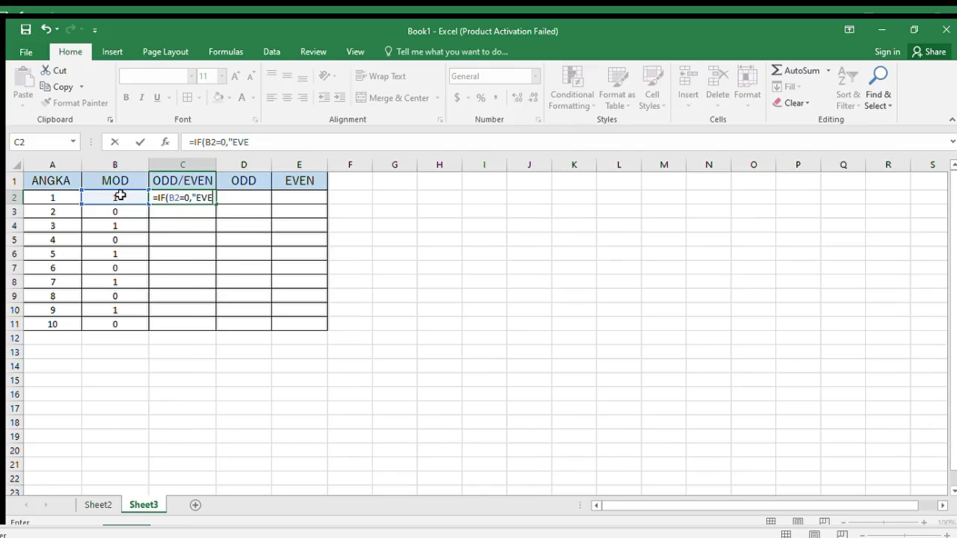
{"action": "type", "text": "N\""}
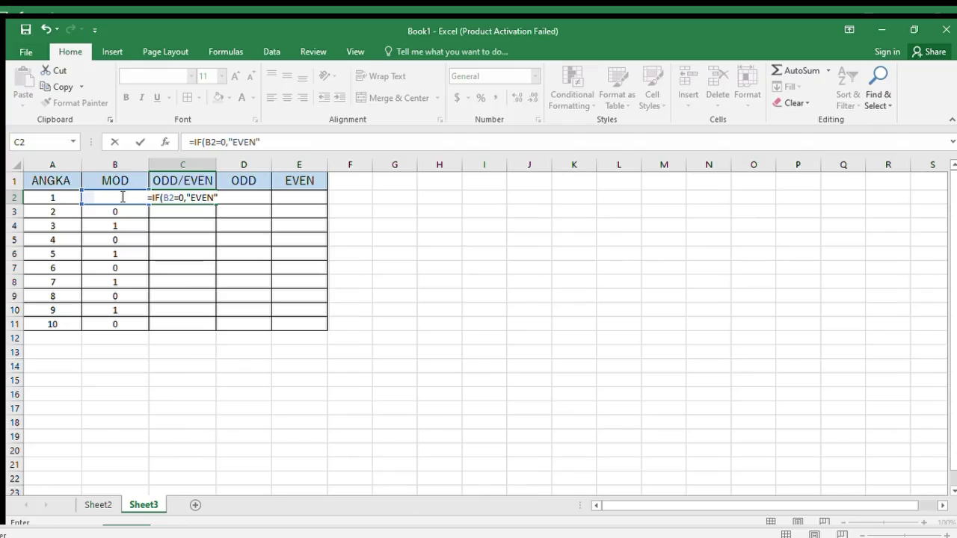
{"action": "type", "text": ",\""}
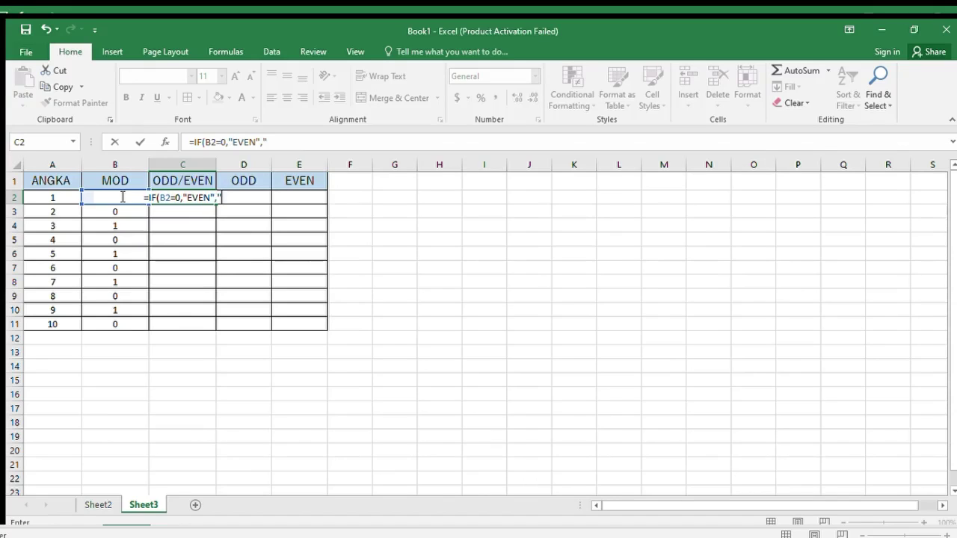
{"action": "type", "text": "ODD"}
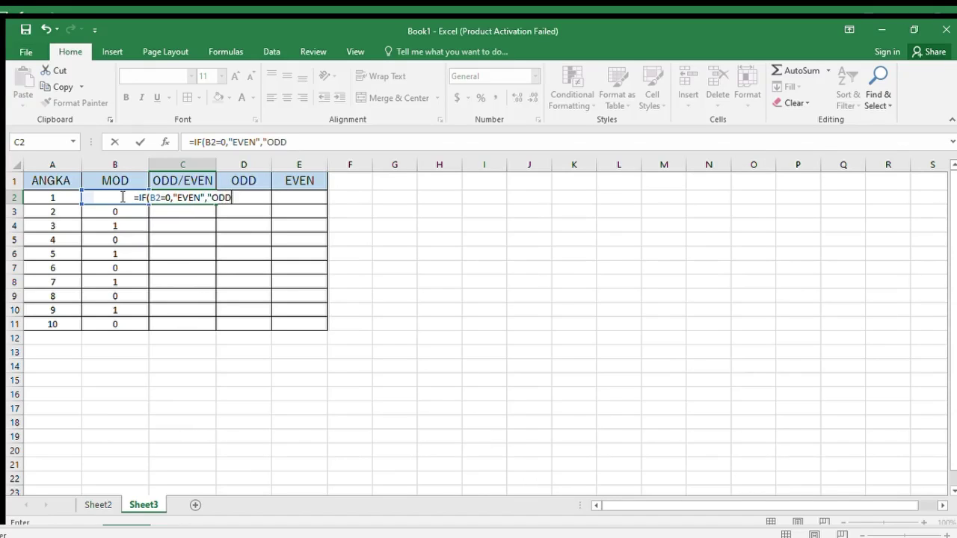
{"action": "type", "text": "\""}
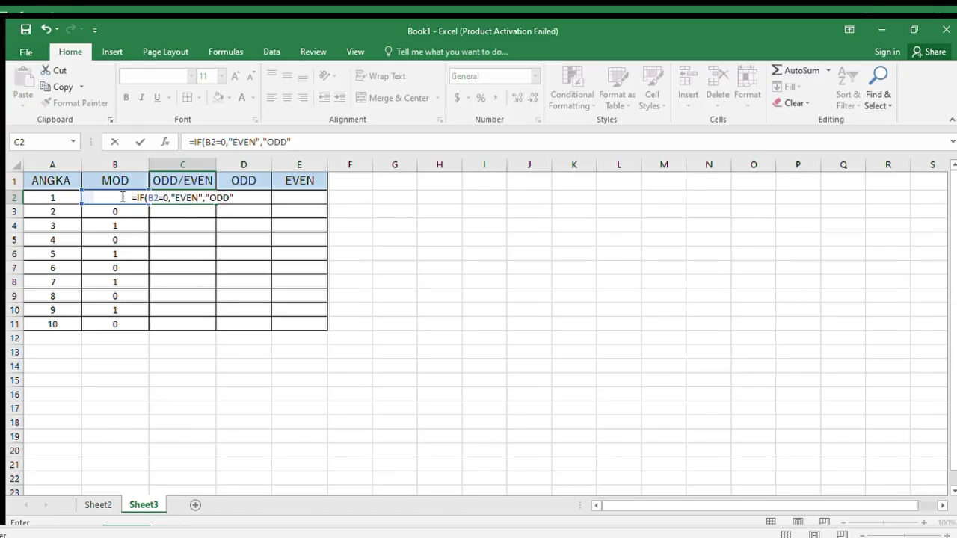
{"action": "type", "text": ")"}
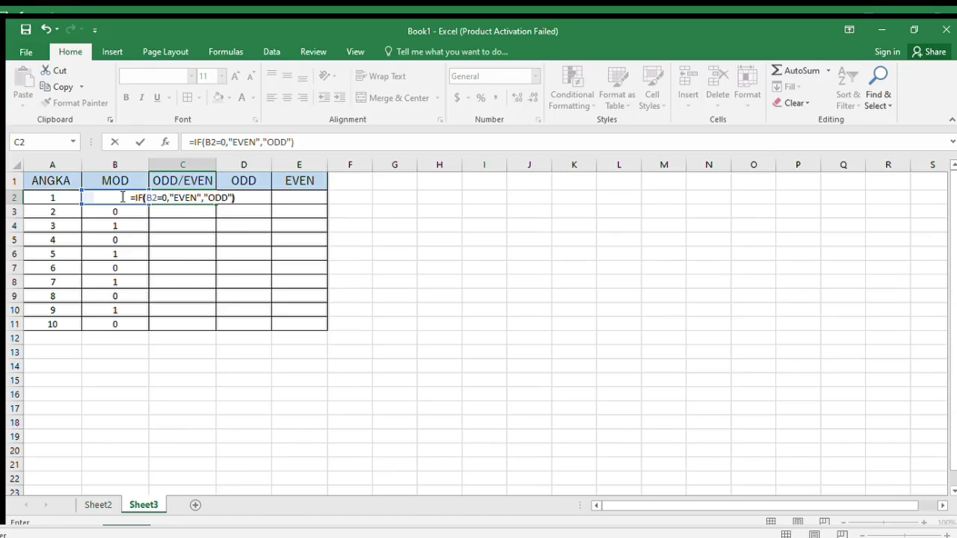
{"action": "key", "text": "Return"}
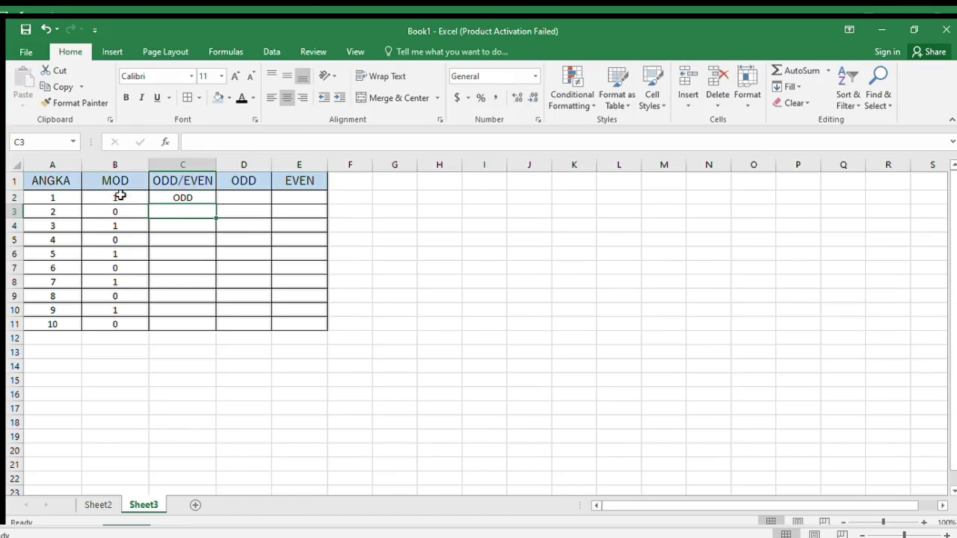
{"action": "left_click", "coordinate": [169, 195]}
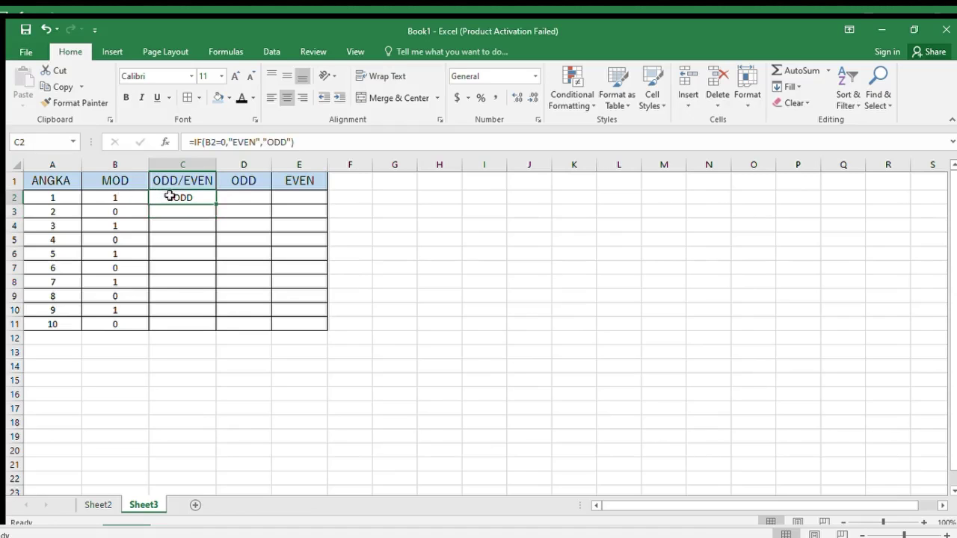
{"action": "left_click", "coordinate": [70, 197]}
{"action": "left_click", "coordinate": [112, 198]}
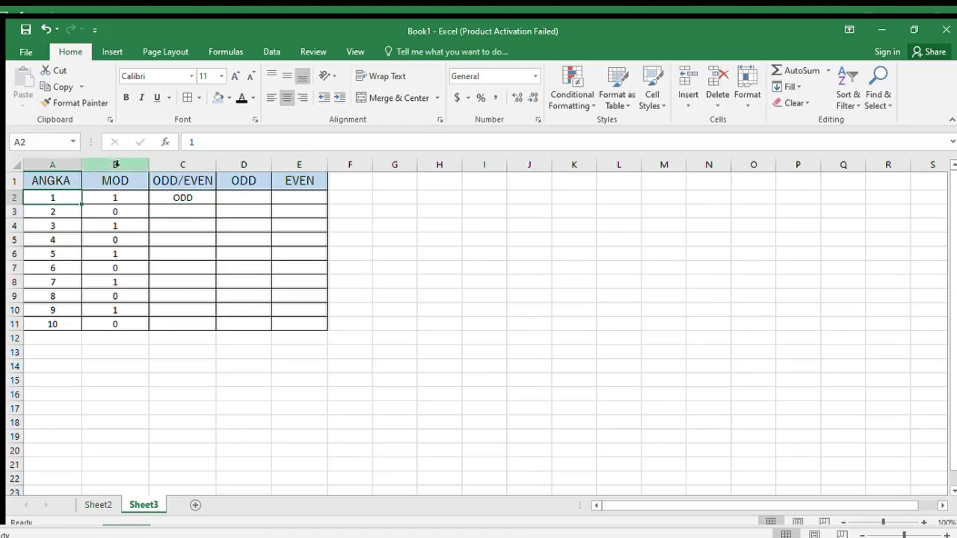
{"action": "left_click", "coordinate": [206, 203]}
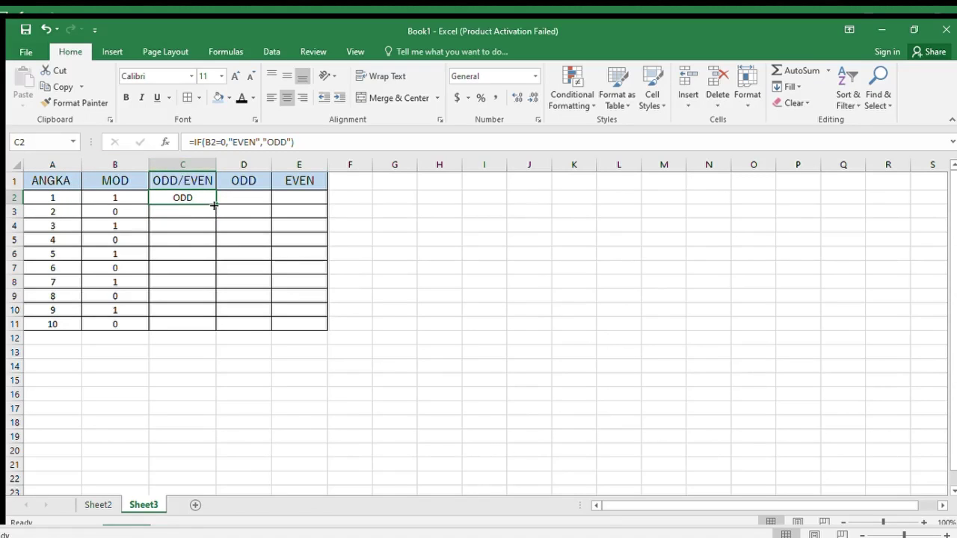
Copy the C2 IF formula down to C11 and spot-check the alternating ODD/EVEN labels
{"action": "left_click_drag", "start_coordinate": [214, 204], "coordinate": [196, 323]}
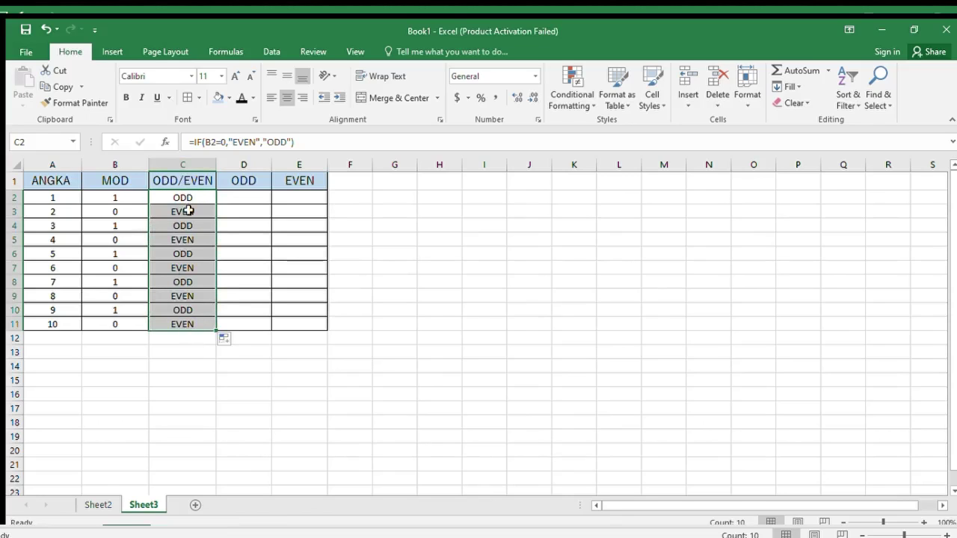
{"action": "left_click", "coordinate": [188, 270]}
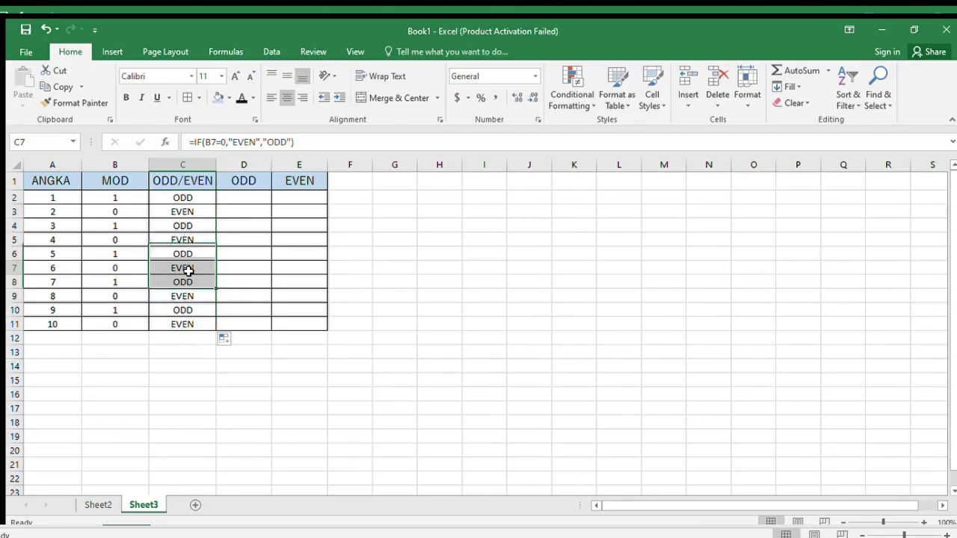
{"action": "left_click", "coordinate": [60, 212]}
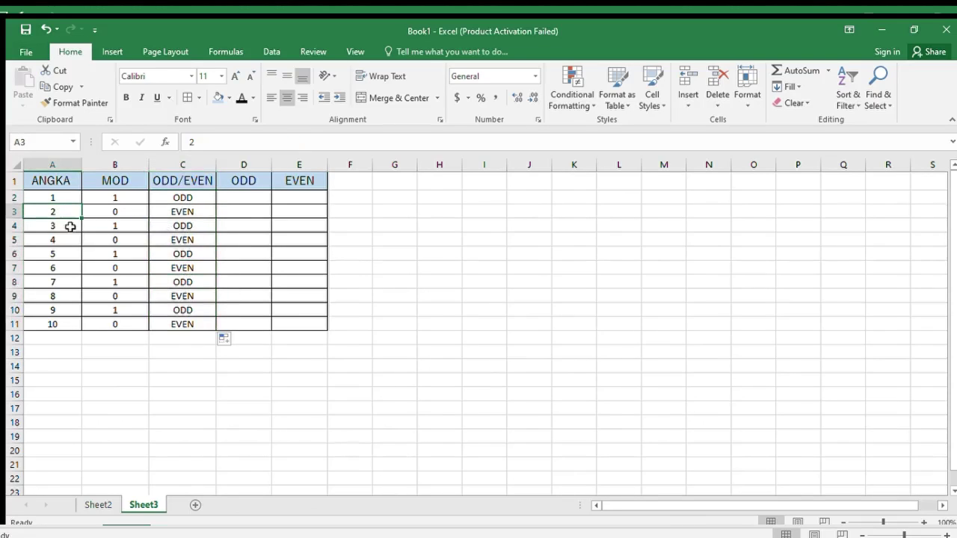
{"action": "left_click_drag", "start_coordinate": [69, 225], "coordinate": [167, 223]}
{"action": "left_click", "coordinate": [167, 223]}
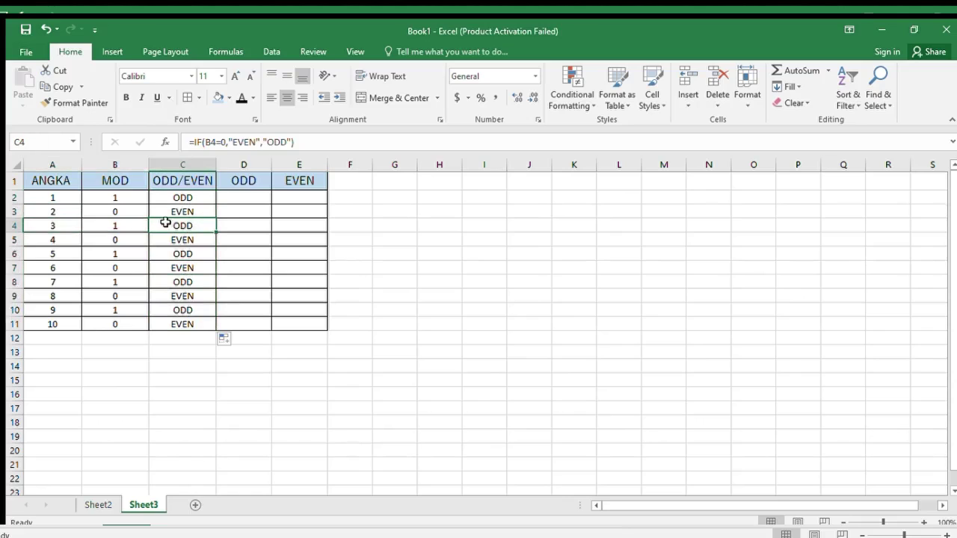
{"action": "left_click", "coordinate": [200, 324]}
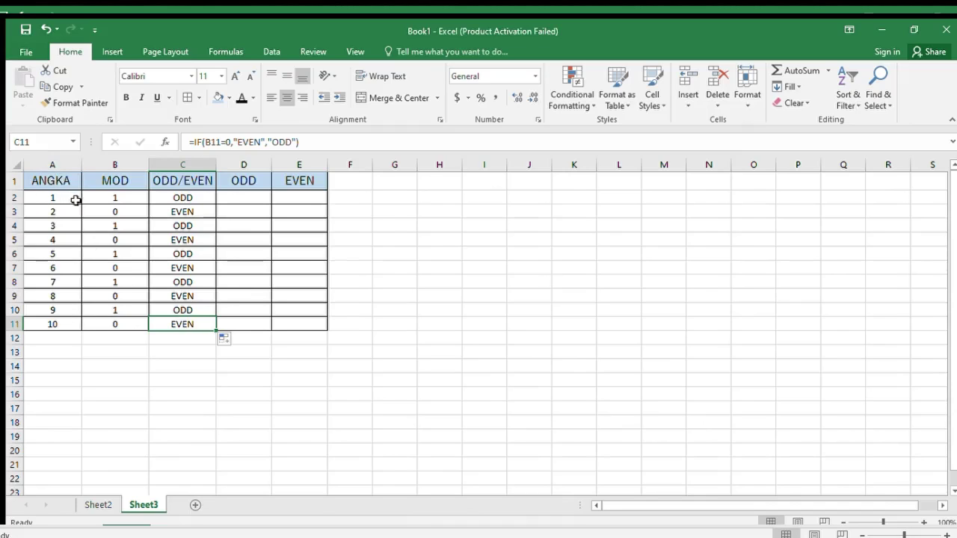
Enter =IF(B2=1,A2,0) in D2 under ODD, which shows 1
{"action": "left_click", "coordinate": [249, 180]}
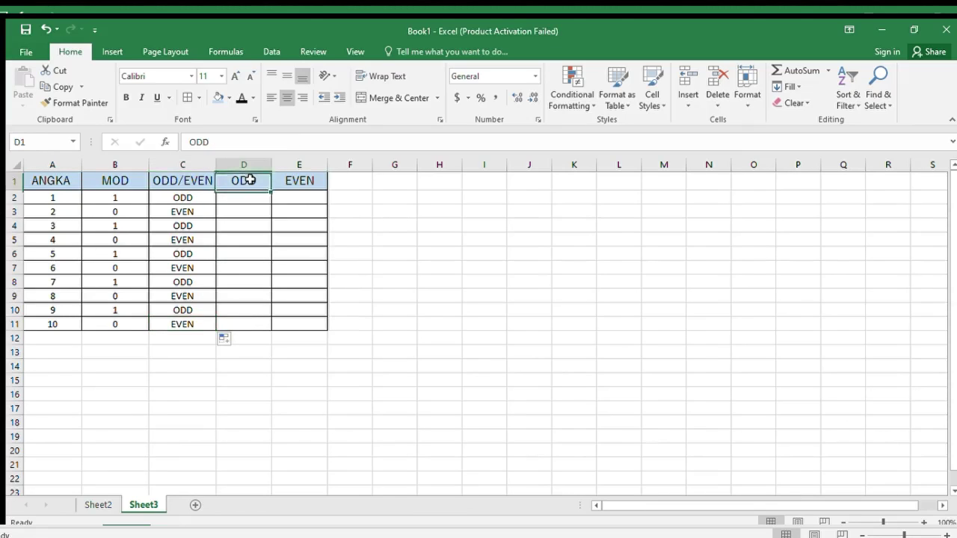
{"action": "left_click", "coordinate": [286, 181]}
{"action": "left_click", "coordinate": [254, 205]}
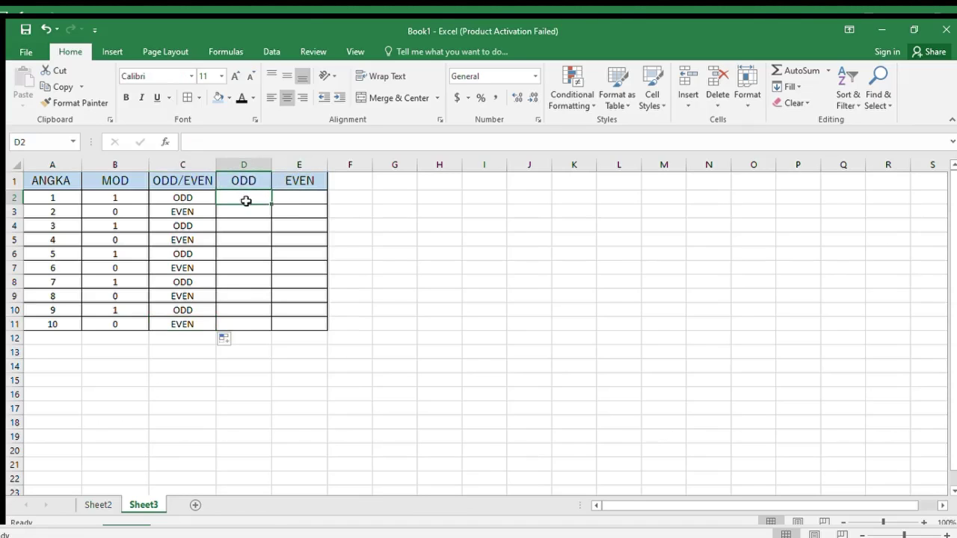
{"action": "type", "text": "=IF"}
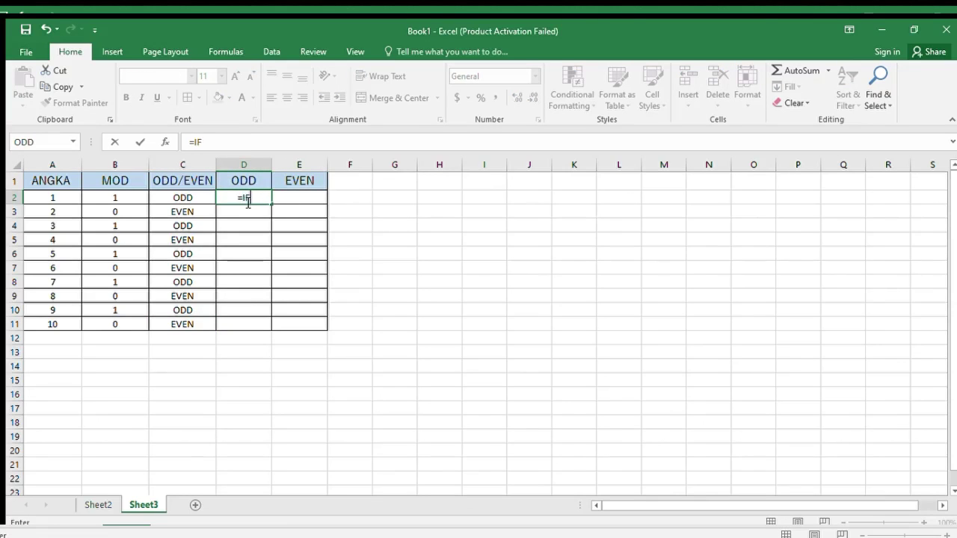
{"action": "type", "text": "("}
{"action": "left_click", "coordinate": [111, 196]}
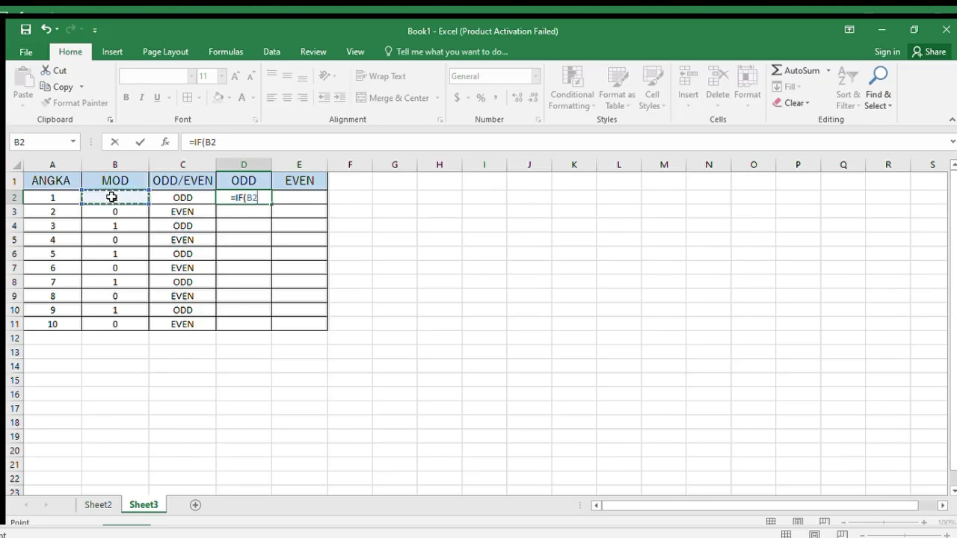
{"action": "type", "text": "="}
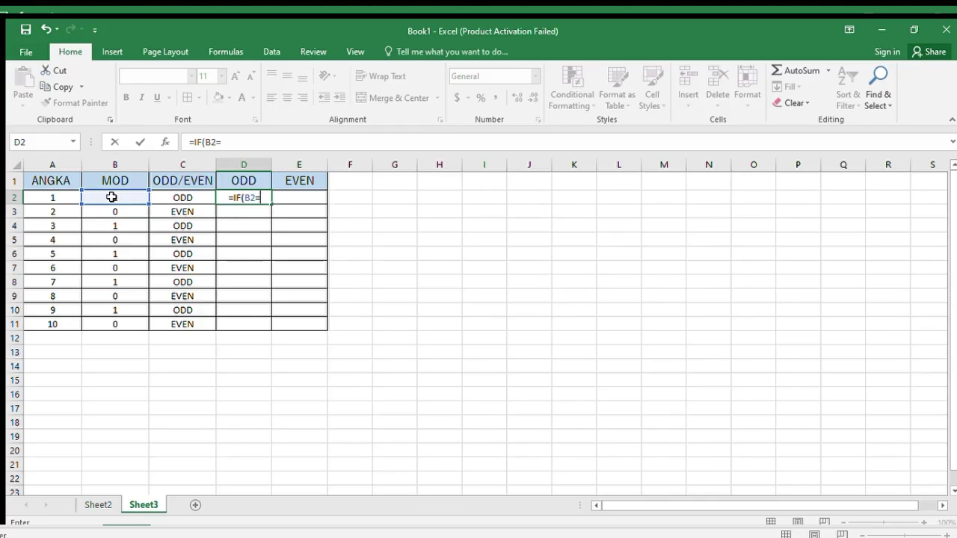
{"action": "type", "text": "1,"}
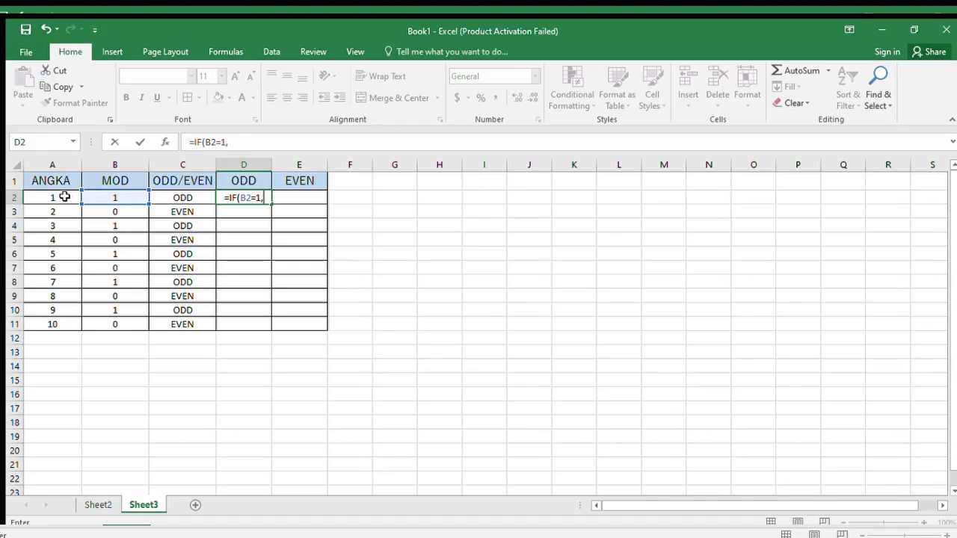
{"action": "left_click", "coordinate": [65, 196]}
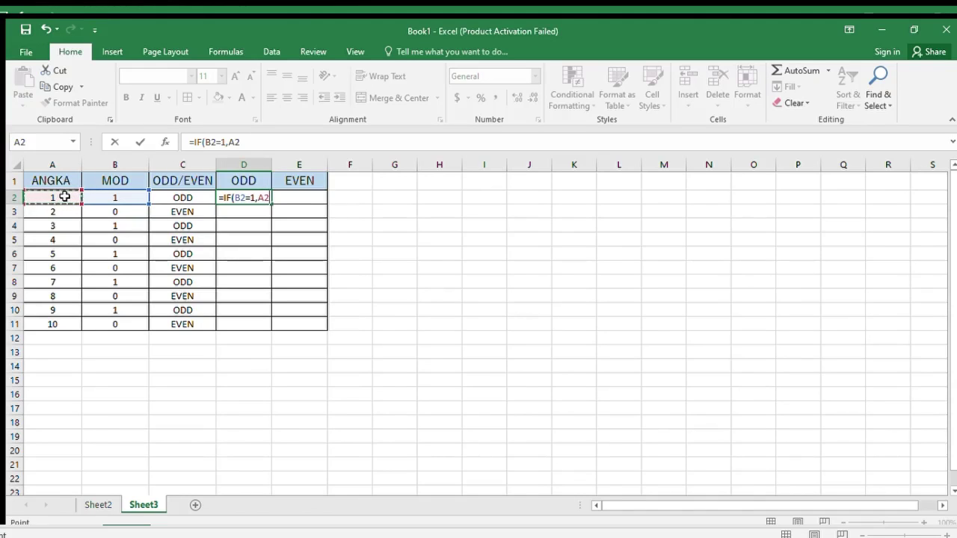
{"action": "type", "text": ",0"}
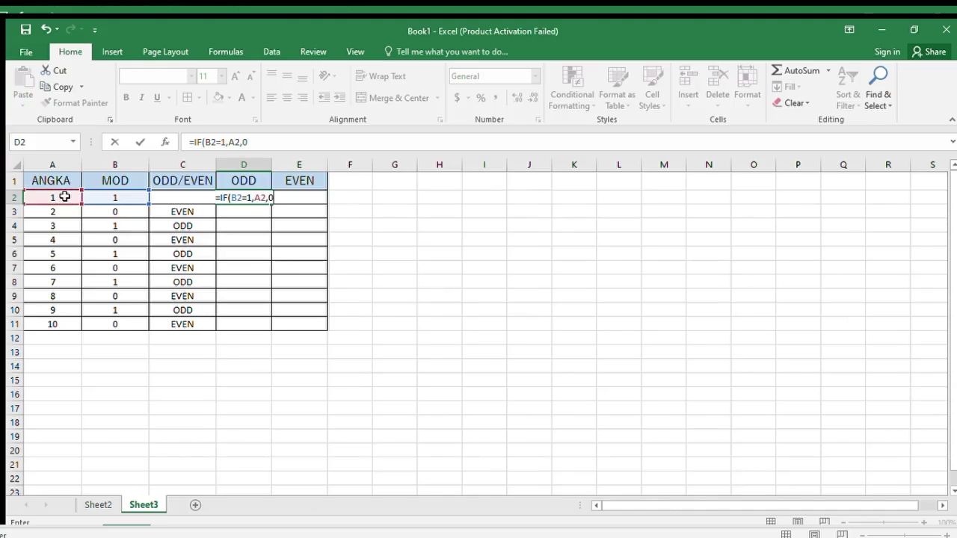
{"action": "type", "text": ")"}
{"action": "key", "text": "Return"}
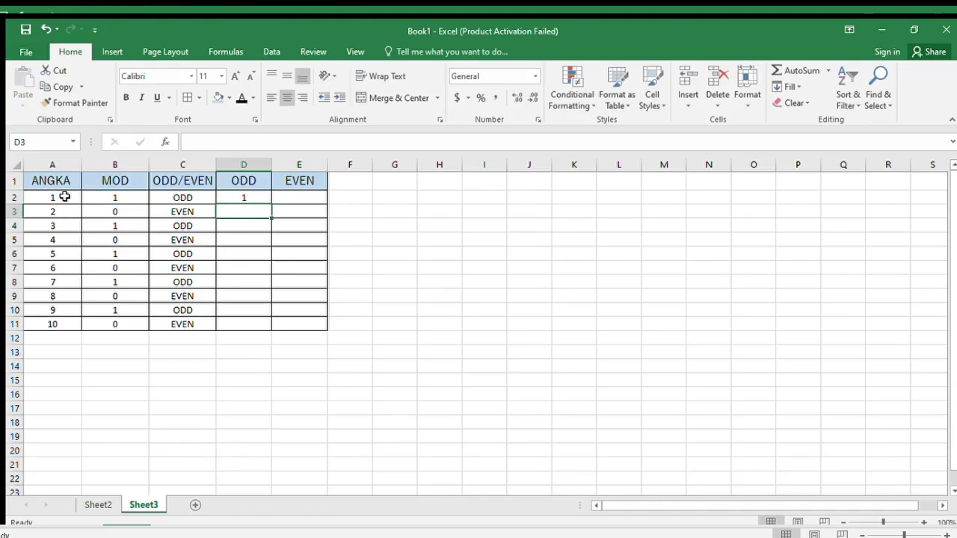
{"action": "left_click", "coordinate": [65, 197]}
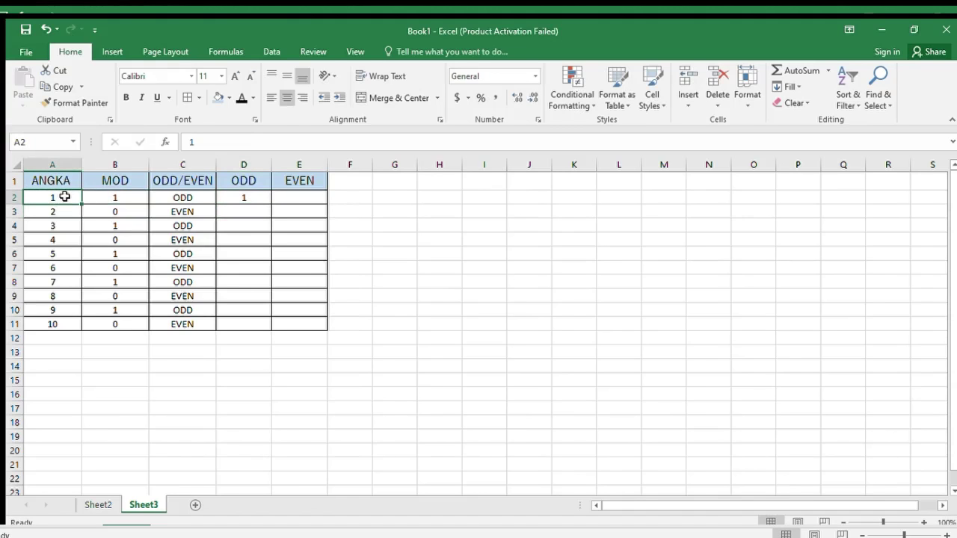
{"action": "left_click", "coordinate": [244, 196]}
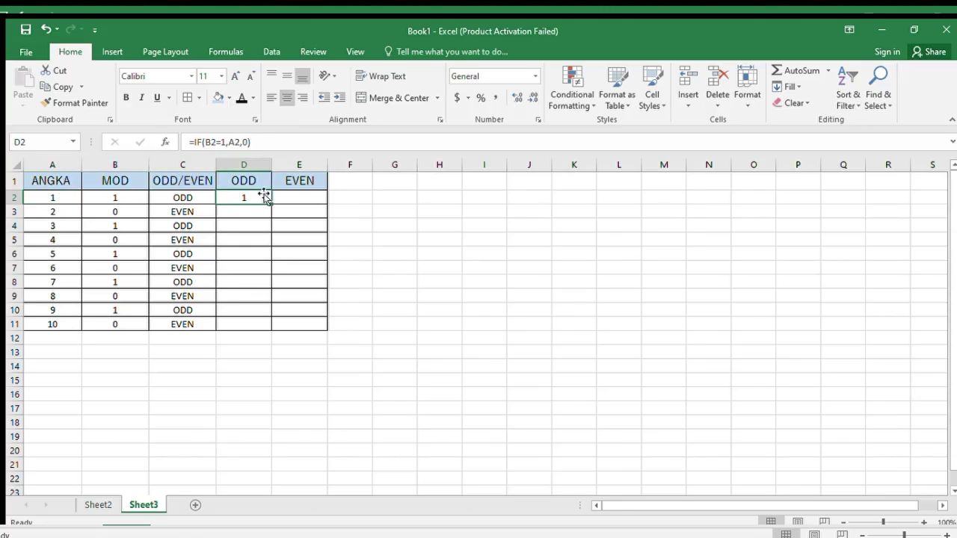
Copy D2's formula down to D11, giving 1, 3, 5, 7, 9 and 0 for even rows
{"action": "left_click_drag", "start_coordinate": [270, 203], "coordinate": [264, 324]}
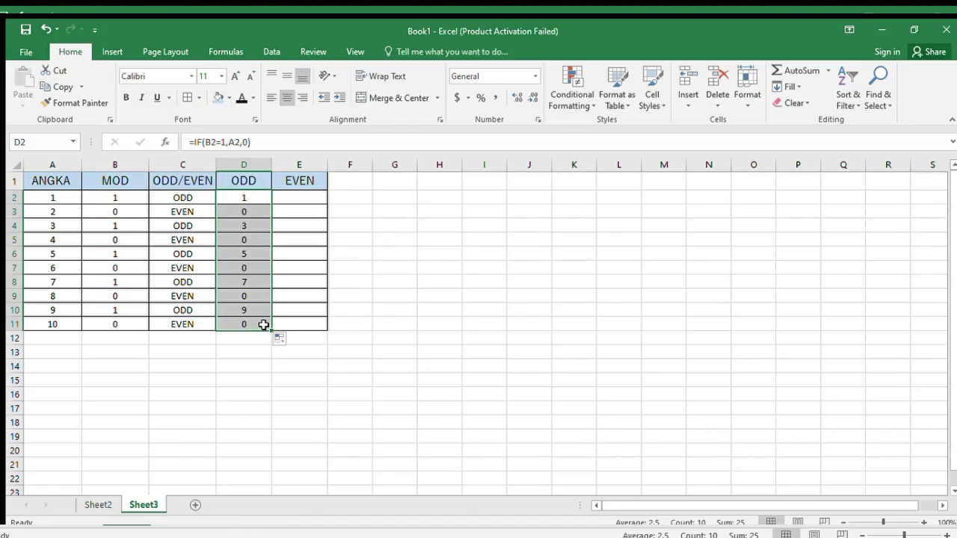
{"action": "left_click", "coordinate": [73, 212]}
{"action": "left_click", "coordinate": [246, 212]}
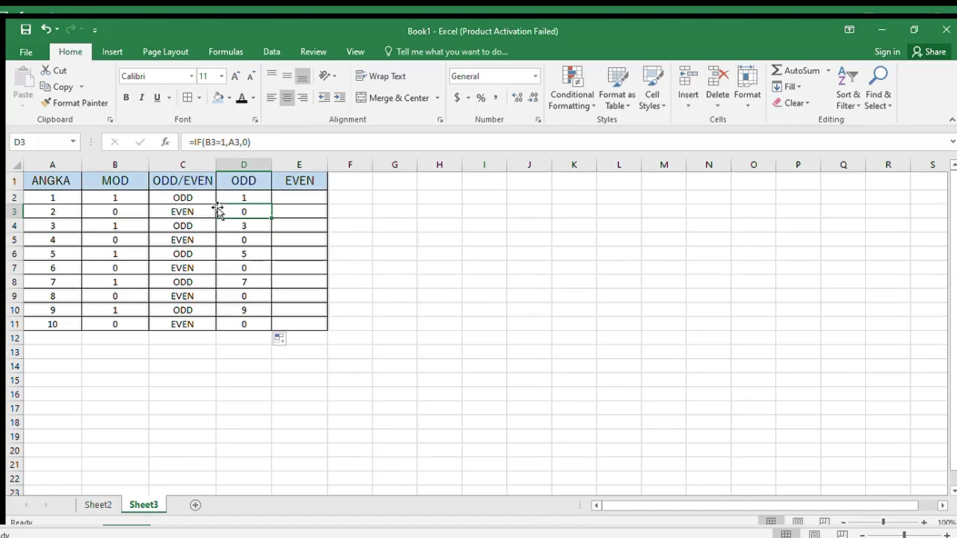
{"action": "left_click", "coordinate": [49, 225]}
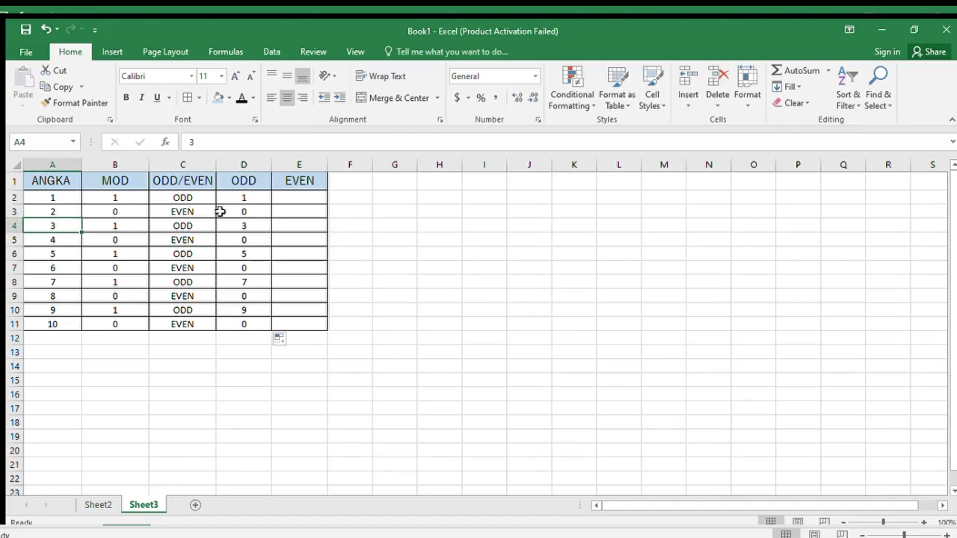
{"action": "left_click", "coordinate": [246, 224]}
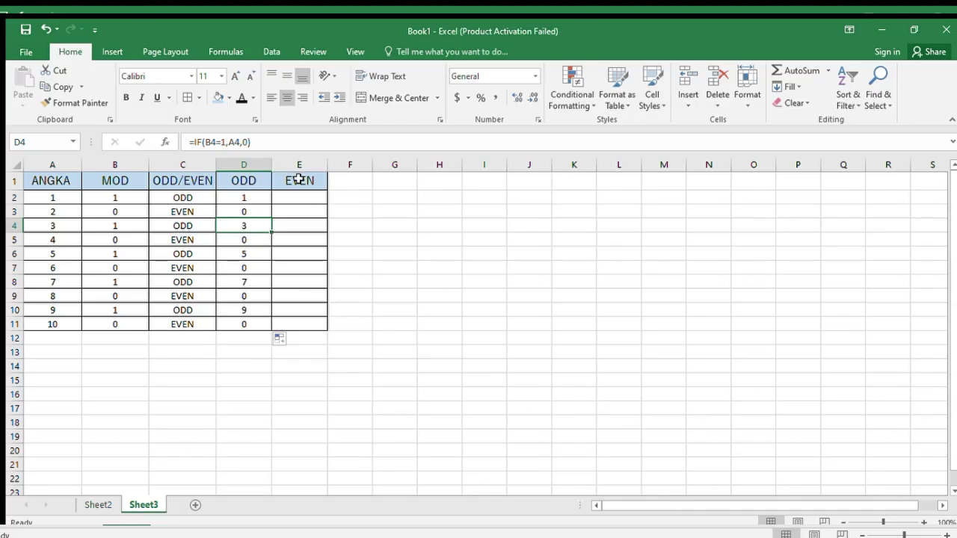
{"action": "left_click", "coordinate": [298, 179]}
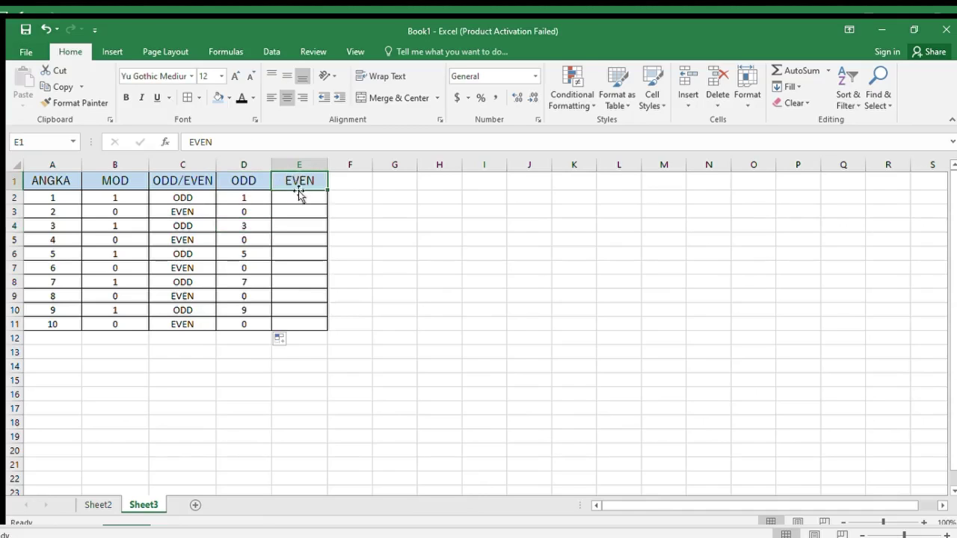
Enter =IF(D2=0,A2,0) in E2 under EVEN, which shows 0 for the first row
{"action": "left_click", "coordinate": [294, 198]}
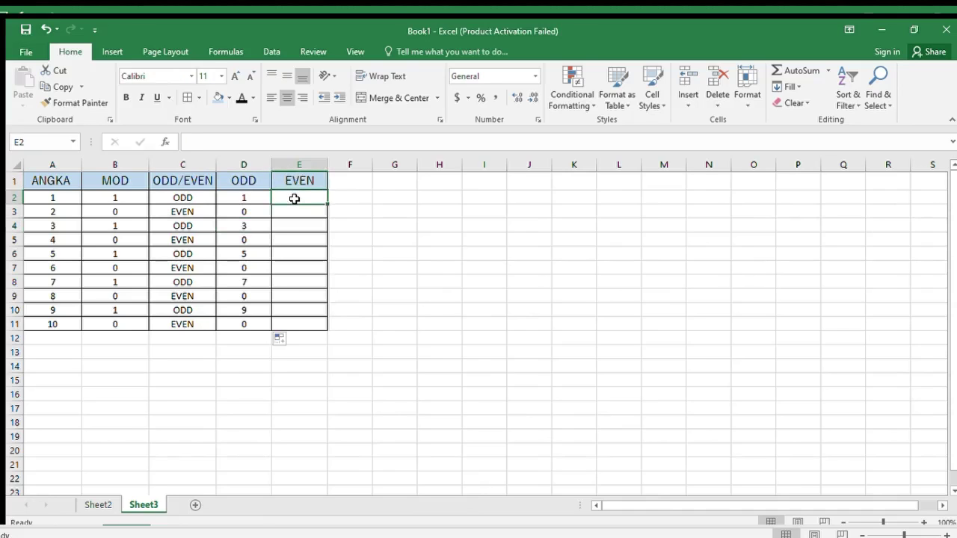
{"action": "type", "text": "=I"}
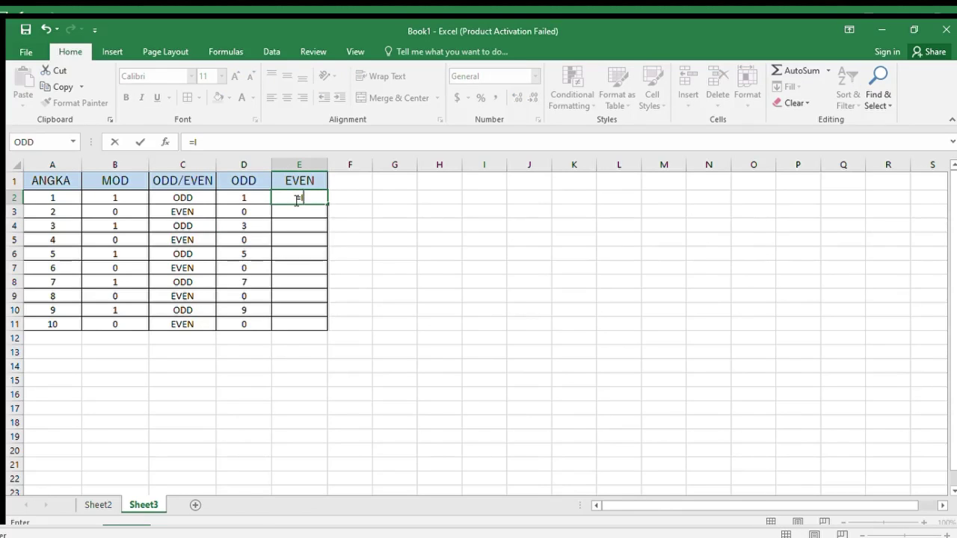
{"action": "type", "text": "F("}
{"action": "left_click", "coordinate": [250, 197]}
{"action": "type", "text": "="}
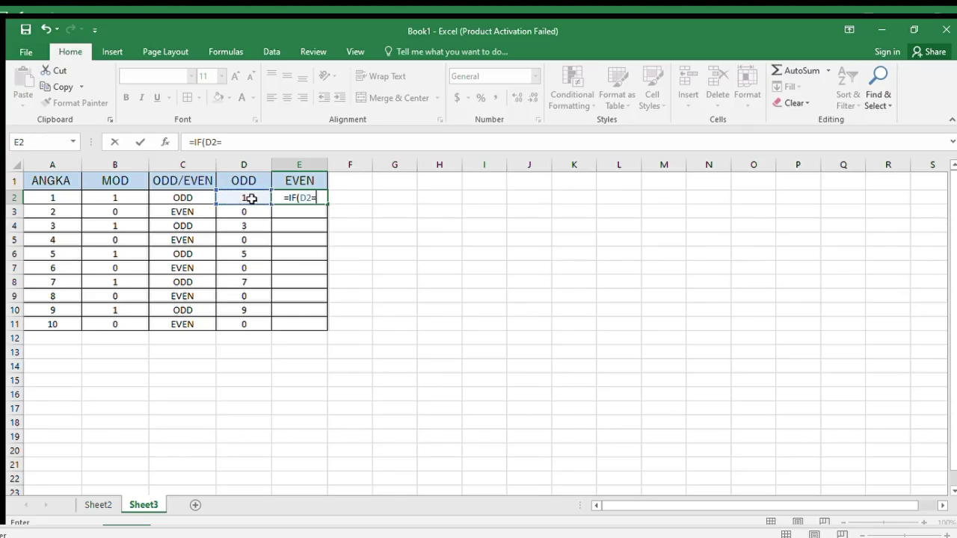
{"action": "type", "text": "0,"}
{"action": "left_click", "coordinate": [55, 198]}
{"action": "type", "text": ","}
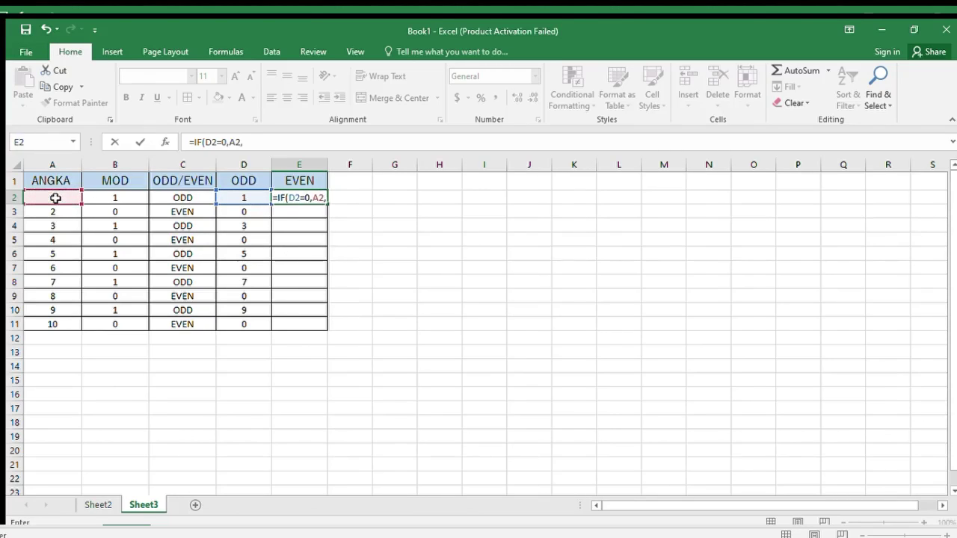
{"action": "type", "text": "0)"}
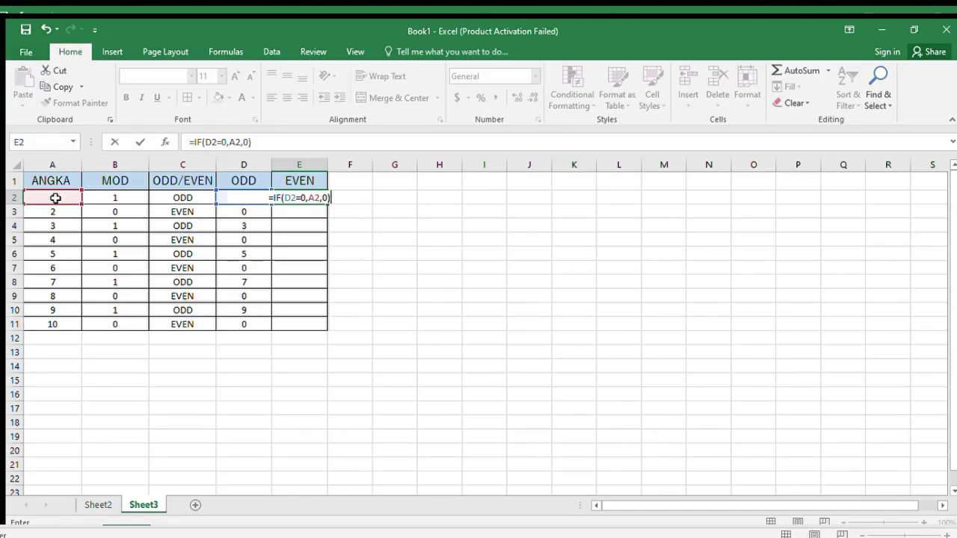
{"action": "key", "text": "Return"}
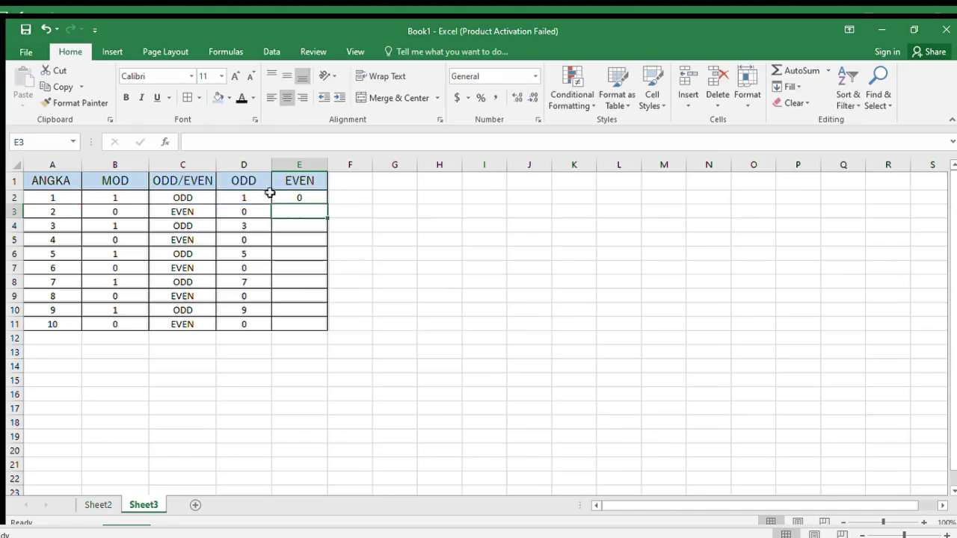
{"action": "left_click", "coordinate": [66, 203]}
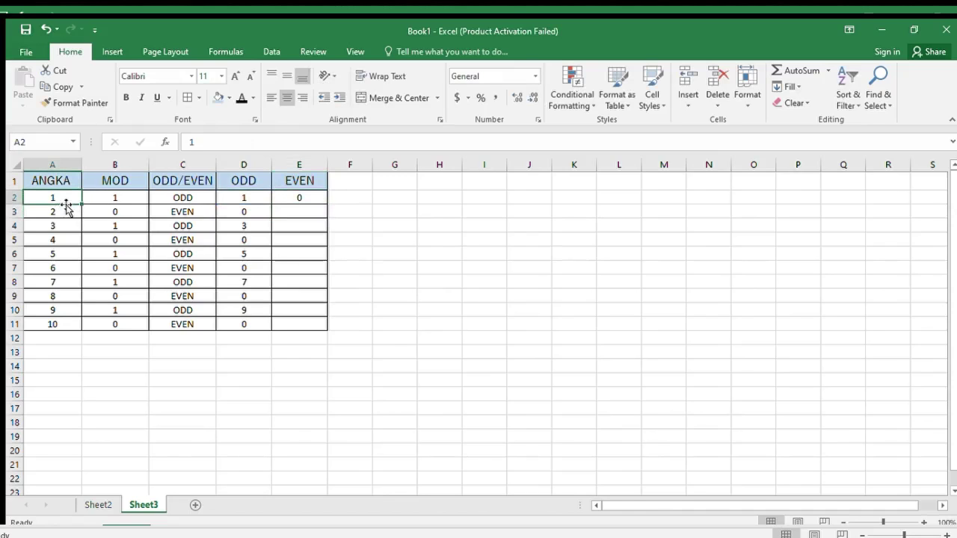
{"action": "left_click", "coordinate": [301, 196]}
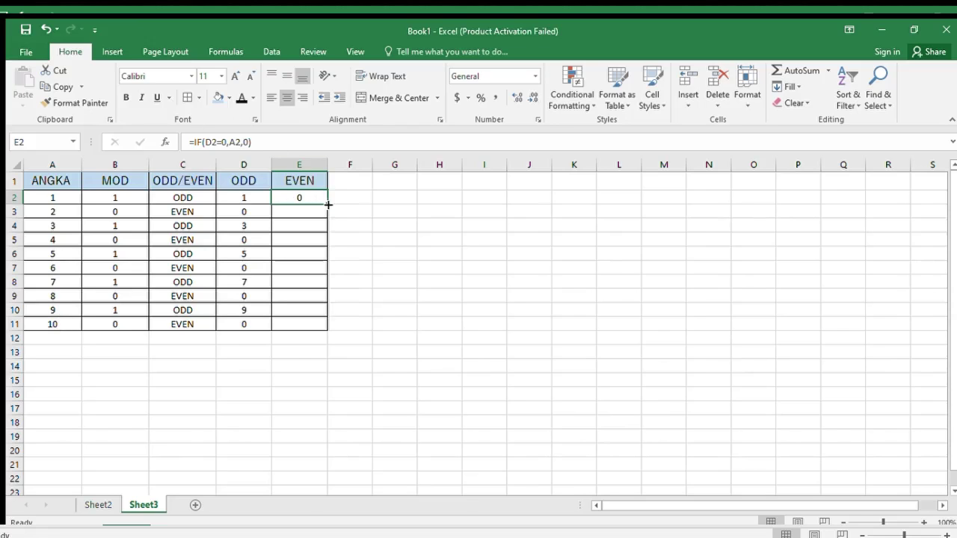
Copy E2's formula down to E11, giving 2, 4, 6, 8, 10 and 0 for odd rows
{"action": "left_click_drag", "start_coordinate": [326, 203], "coordinate": [318, 324]}
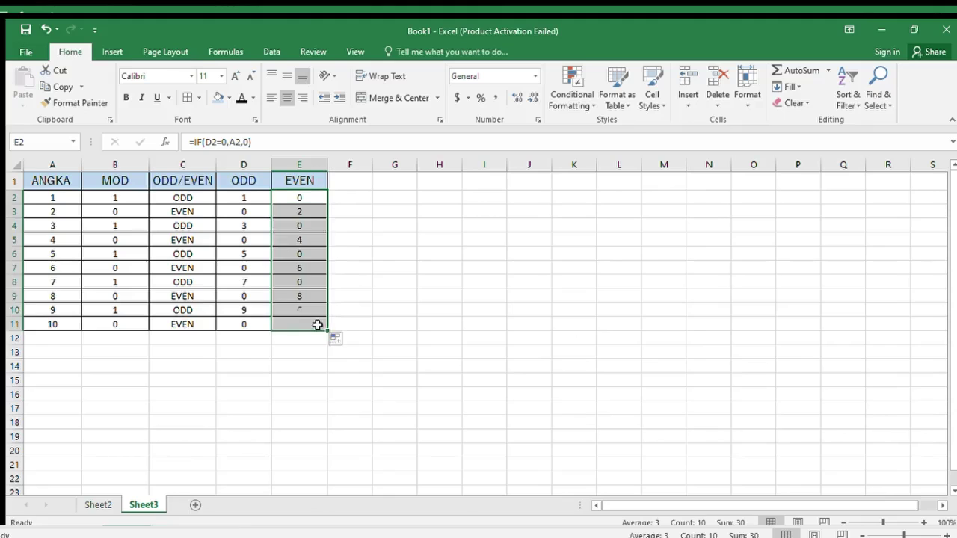
{"action": "left_click", "coordinate": [304, 214]}
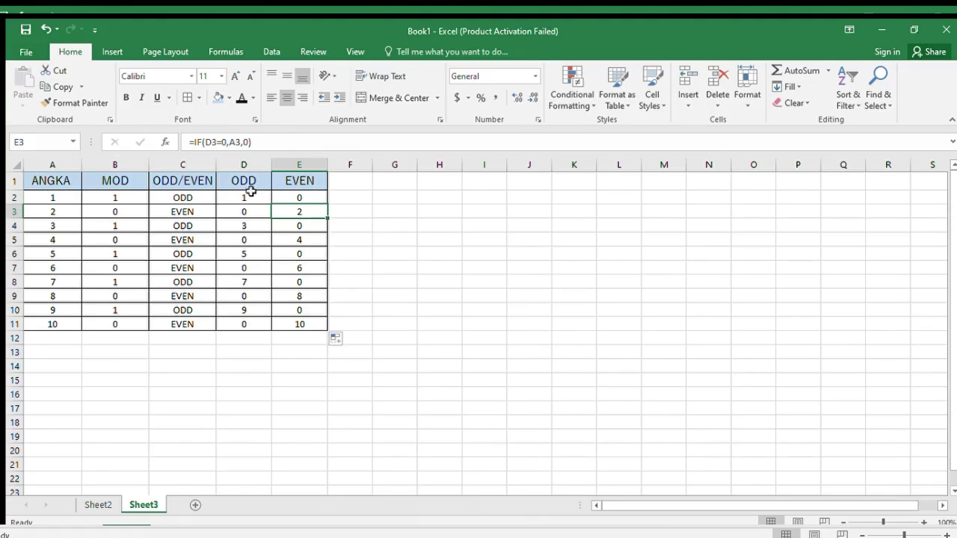
{"action": "left_click", "coordinate": [302, 194]}
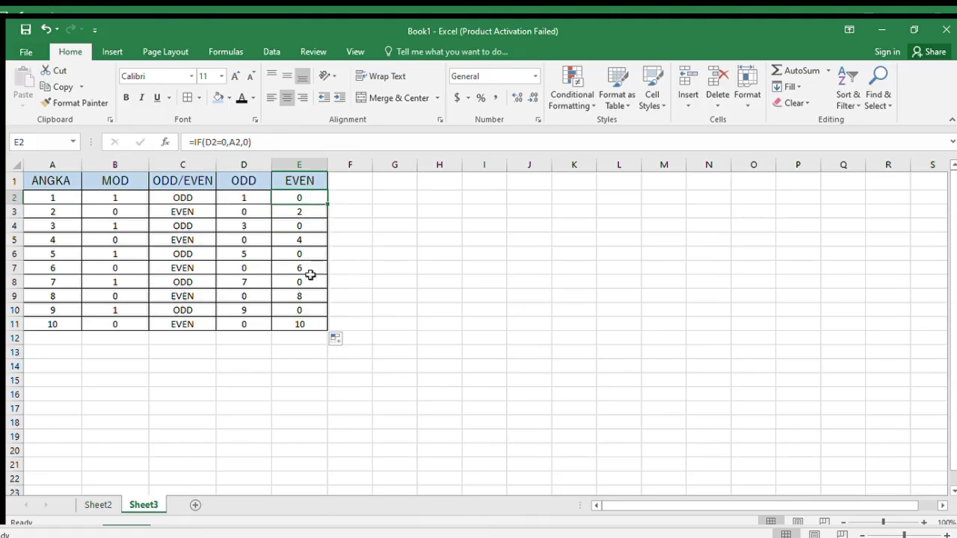
{"action": "left_click", "coordinate": [306, 313]}
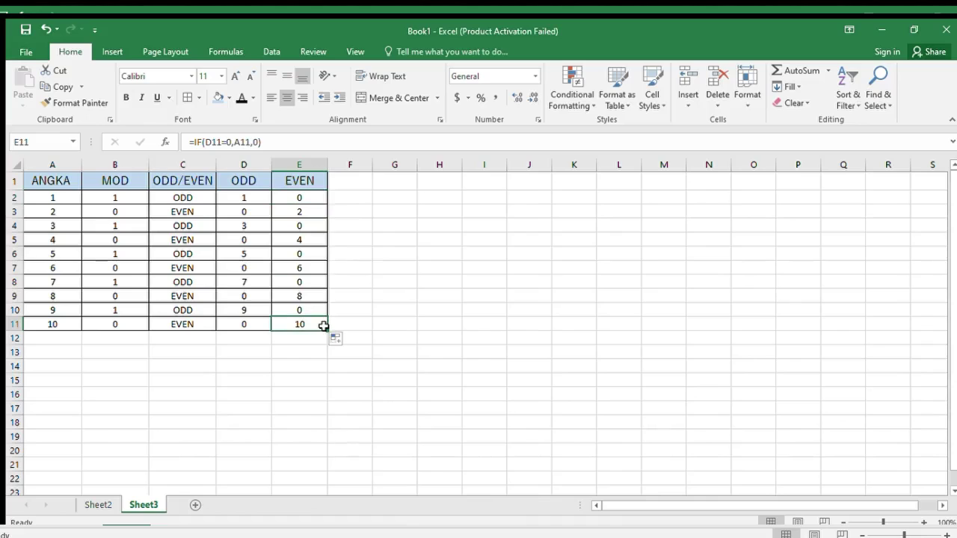